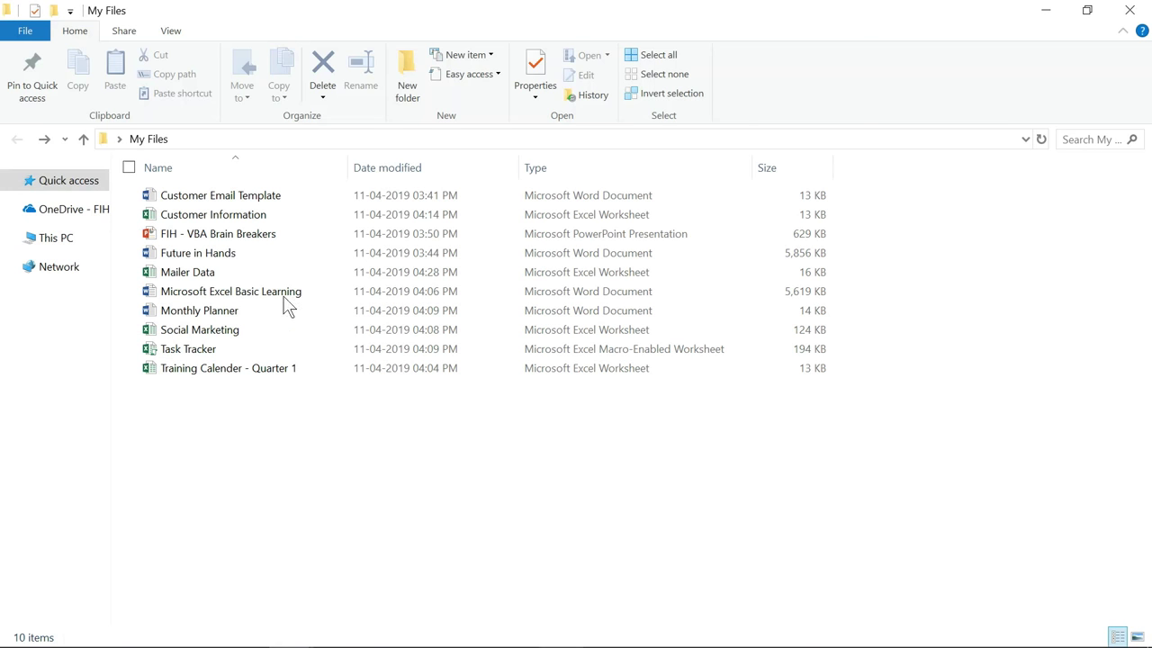
Add the tag Sales to the properties of the Customer Email Template document and apply it
right_click(253, 196)
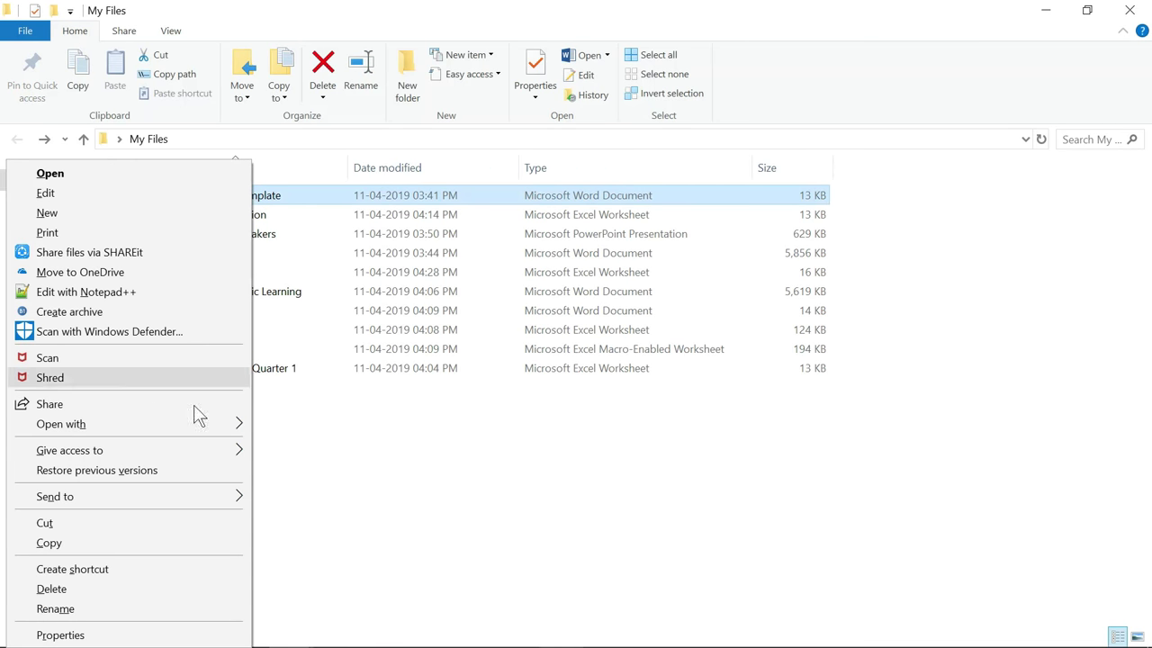
left_click(128, 635)
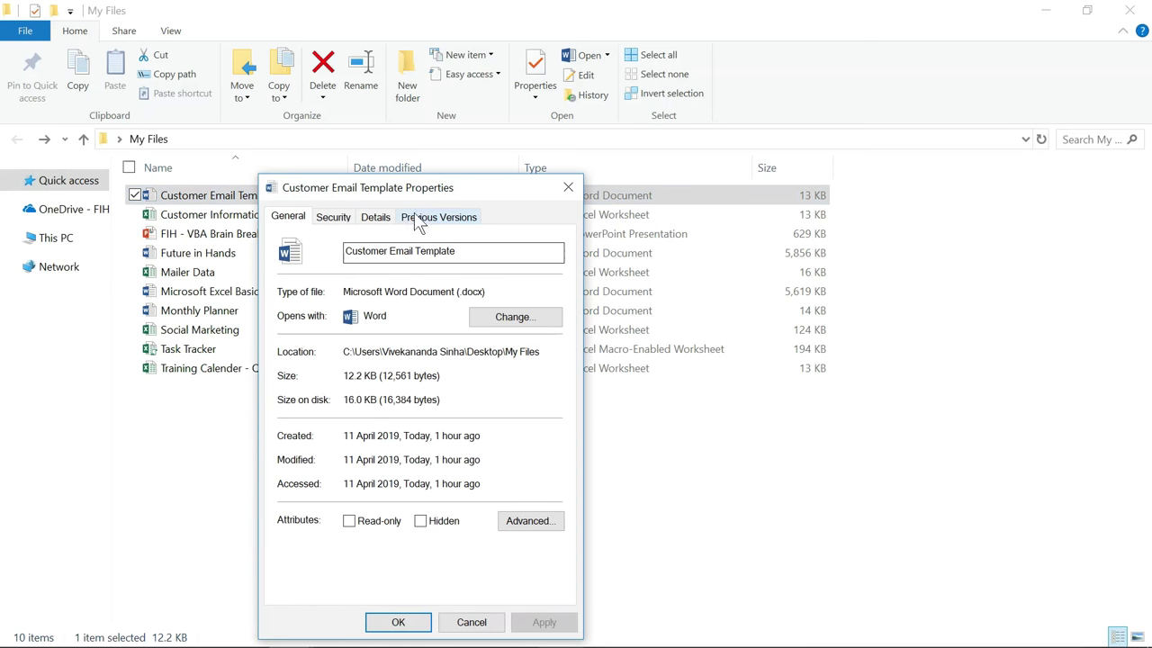
left_click_drag(423, 193, 491, 107)
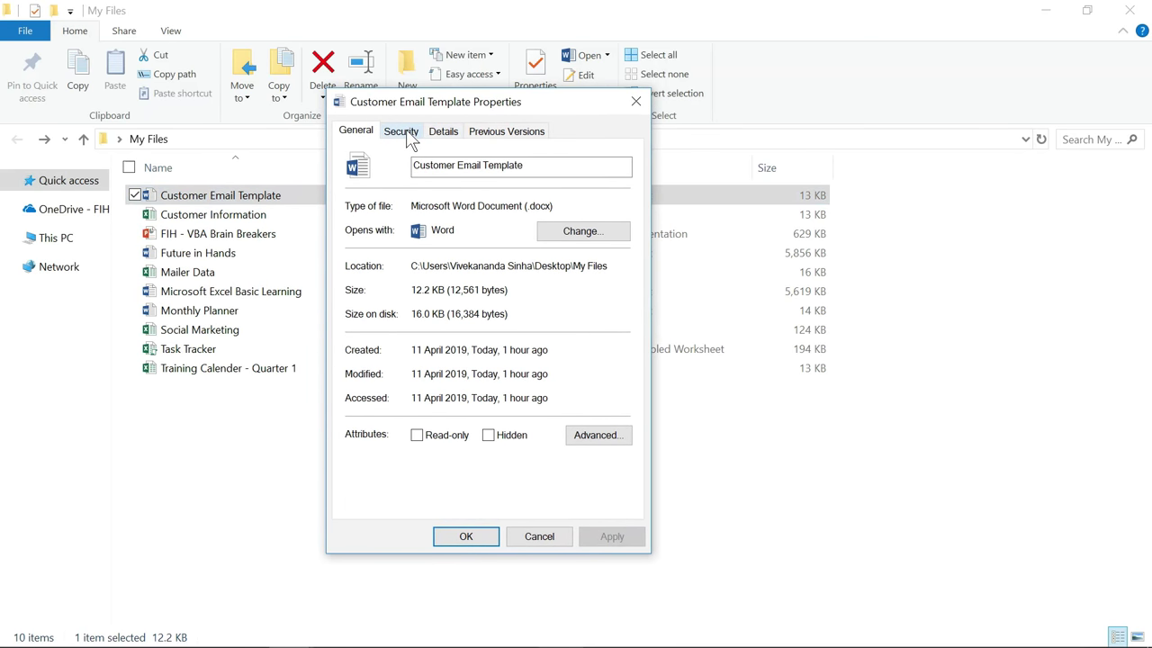
left_click(446, 132)
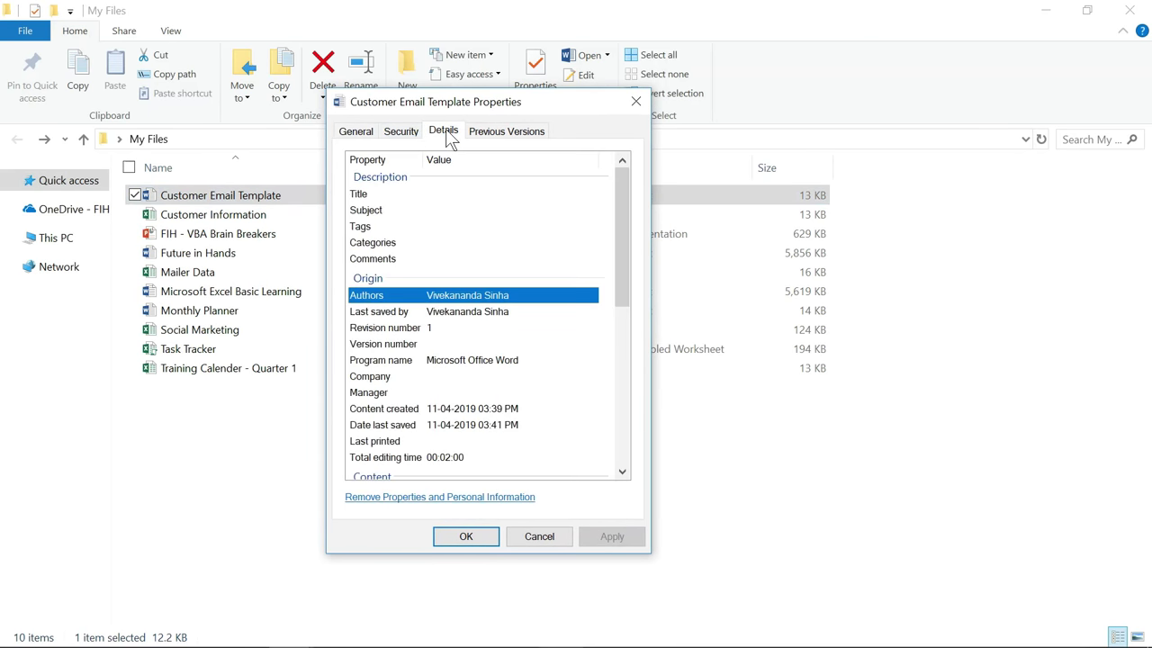
left_click(430, 227)
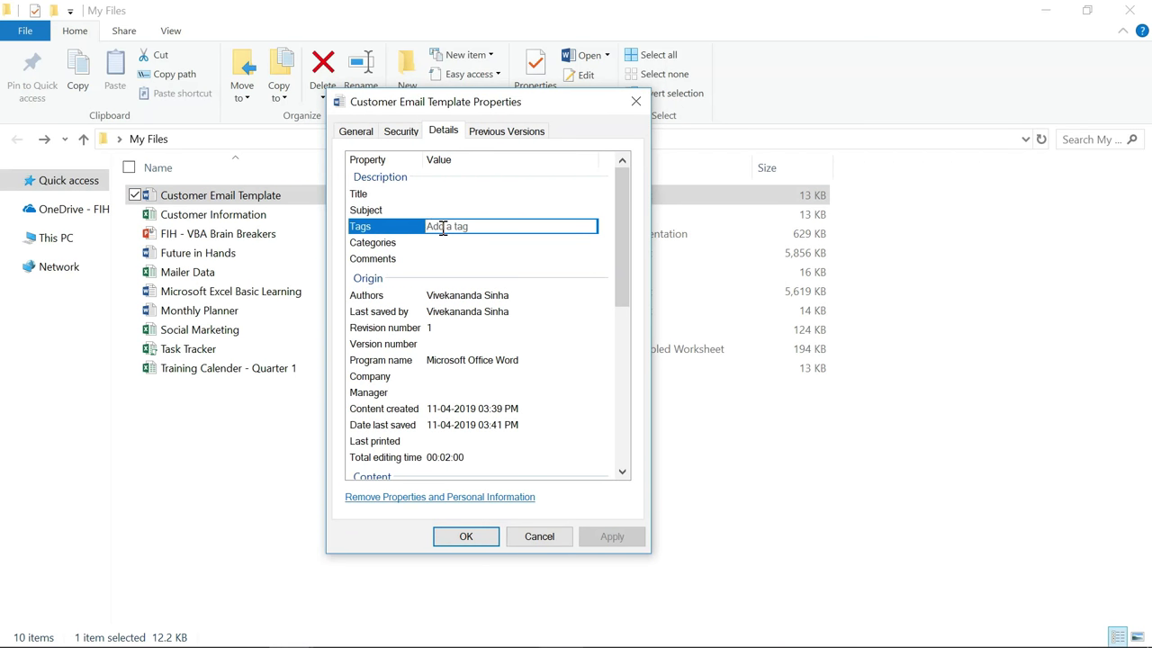
type("Sales;")
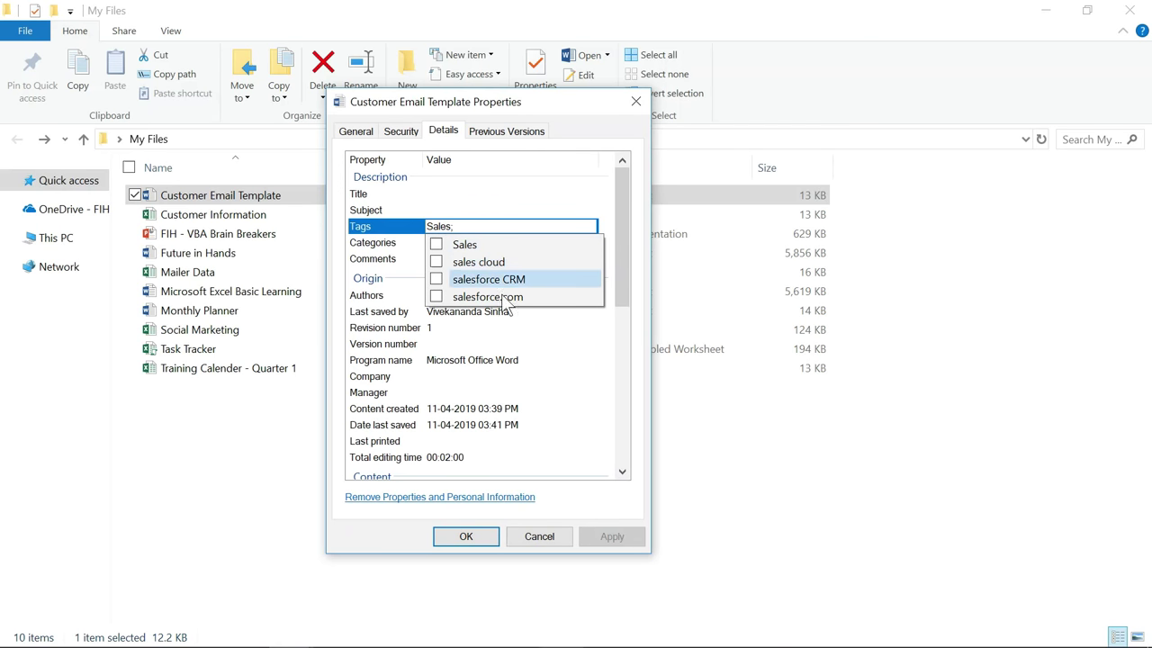
left_click(466, 536)
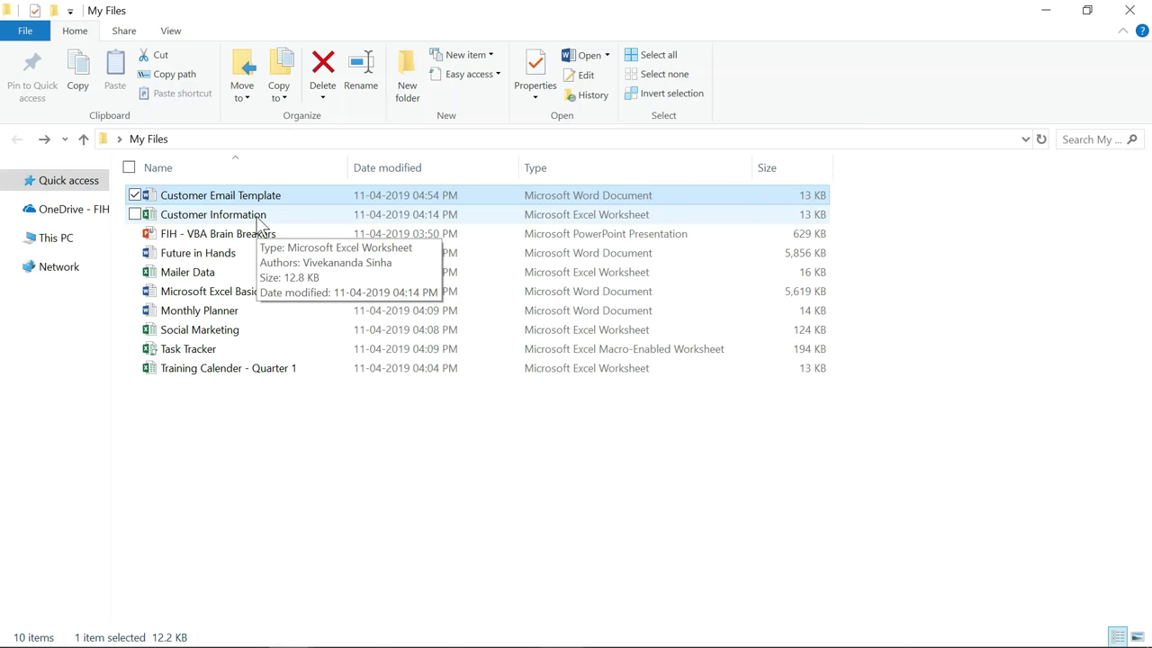
Add the tags Training and Report to the properties of the Customer Information worksheet and apply them
left_click(261, 219)
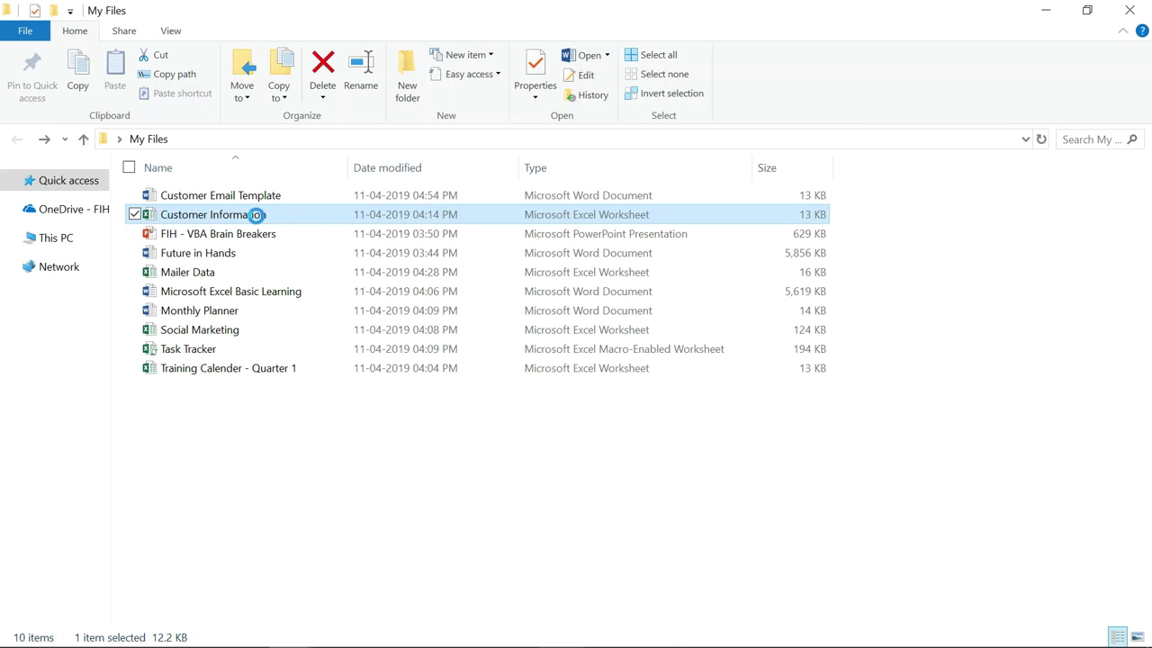
right_click(256, 216)
left_click(223, 634)
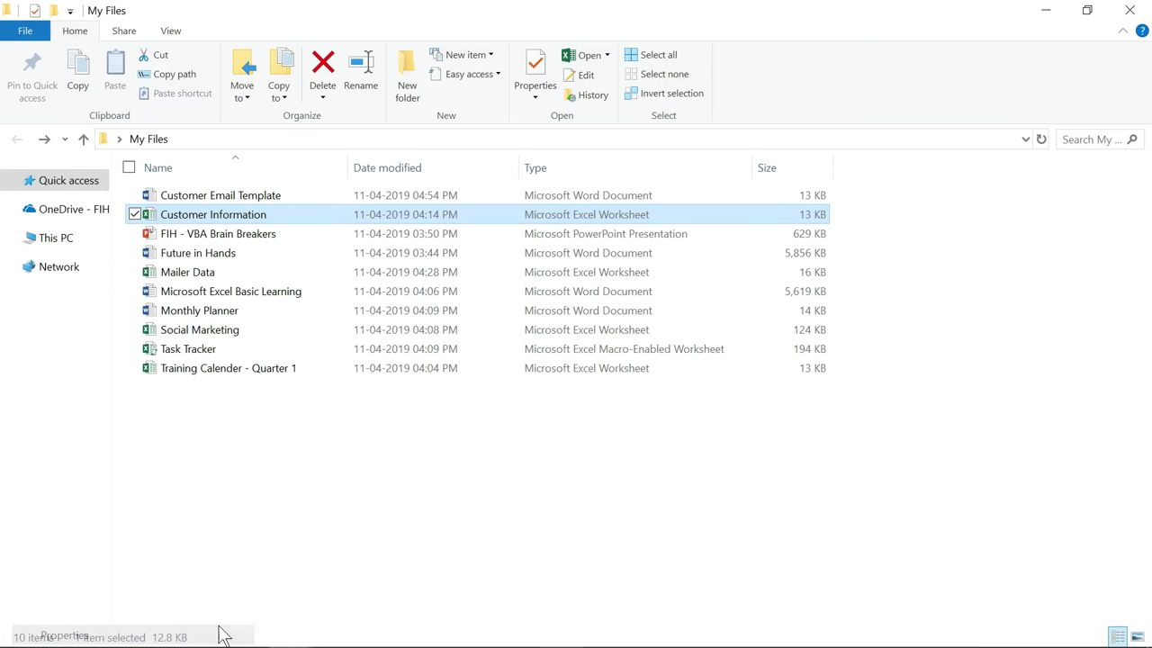
left_click_drag(425, 194, 547, 100)
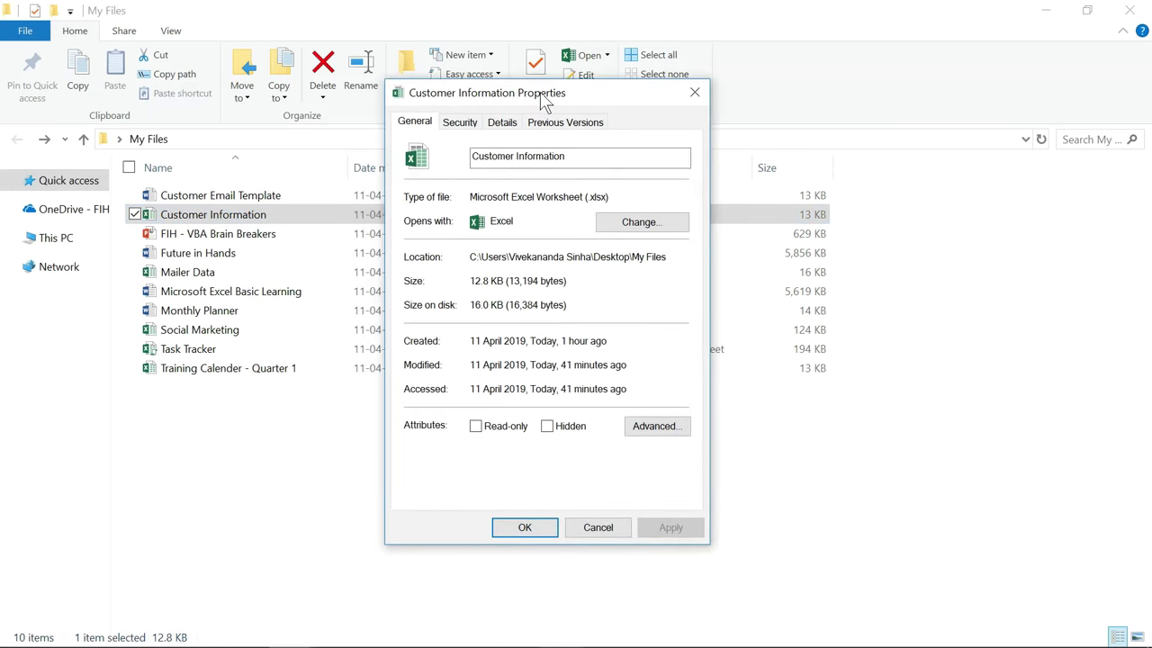
left_click(504, 122)
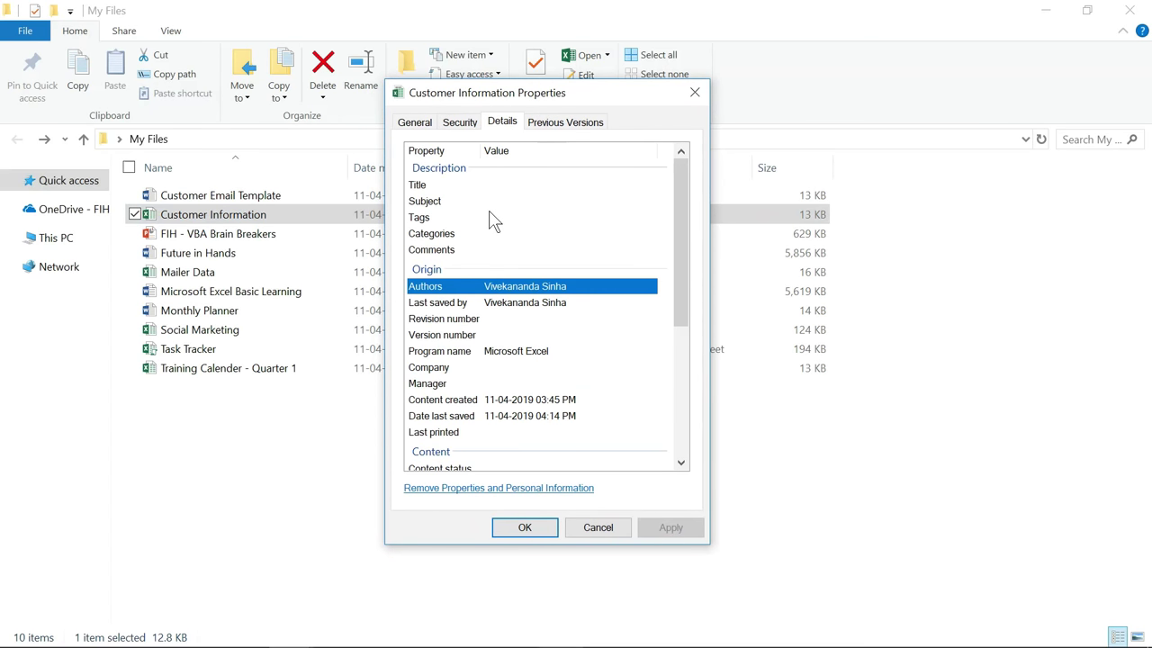
left_click(511, 216)
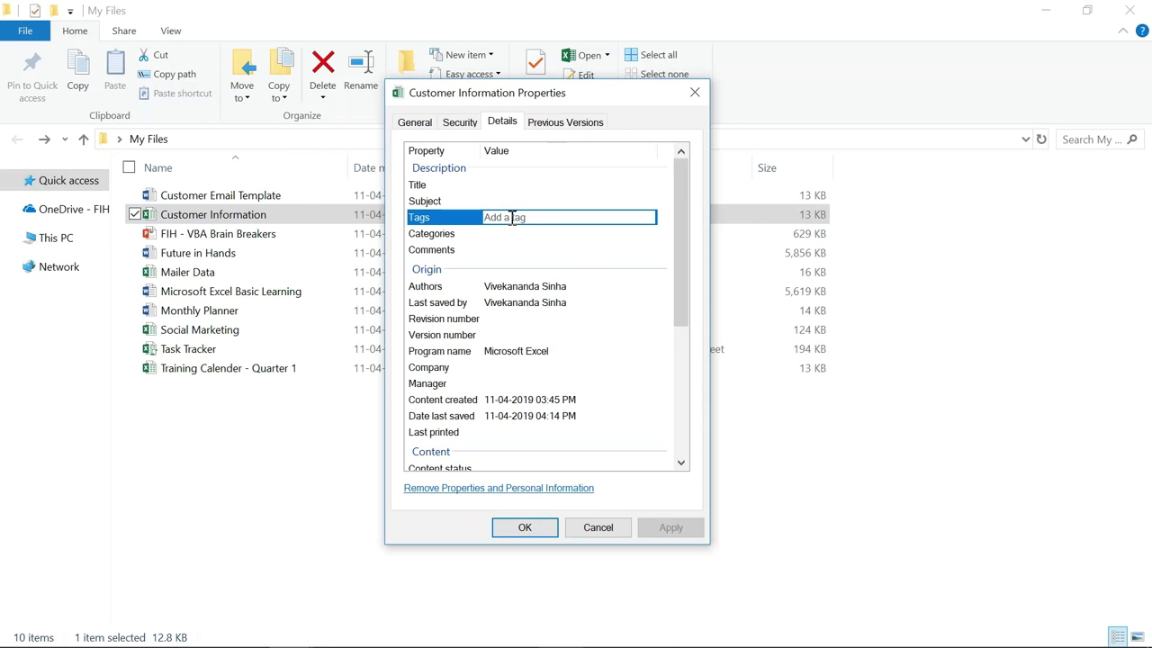
type("Training;")
key("Down")
key("Return")
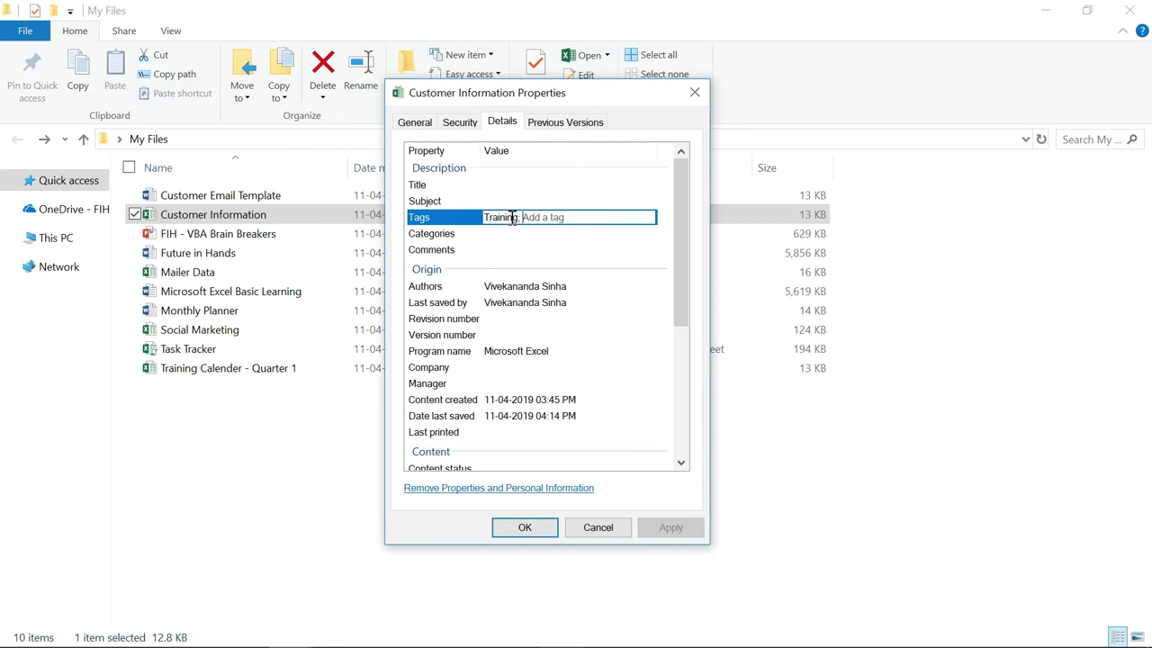
type("Report")
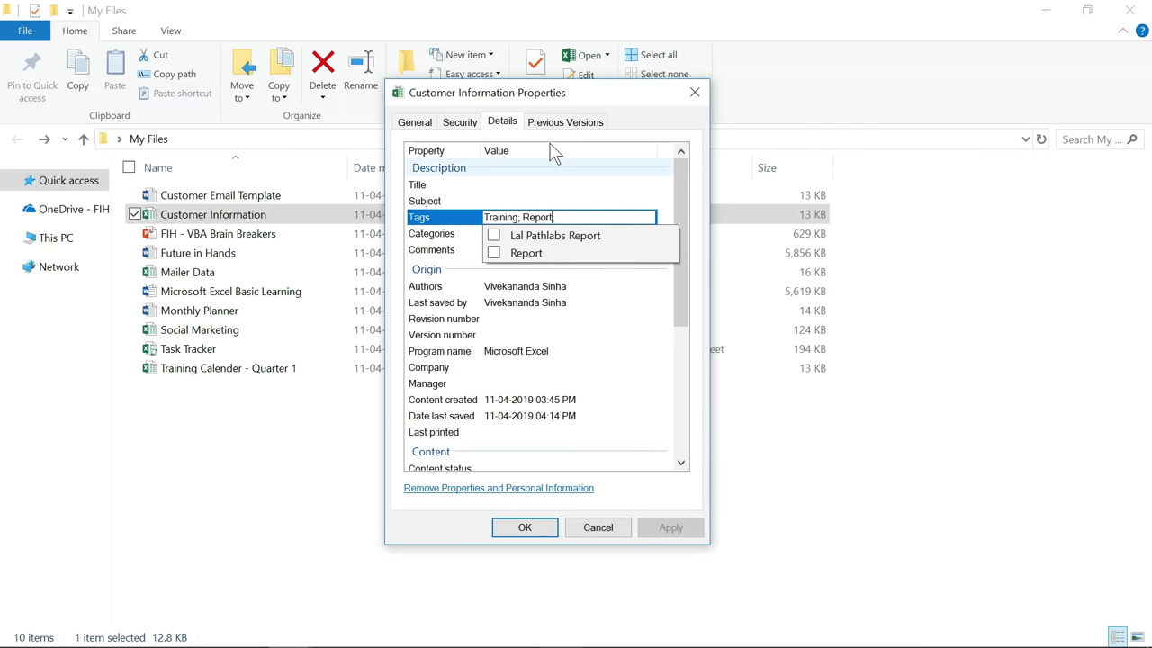
left_click(564, 92)
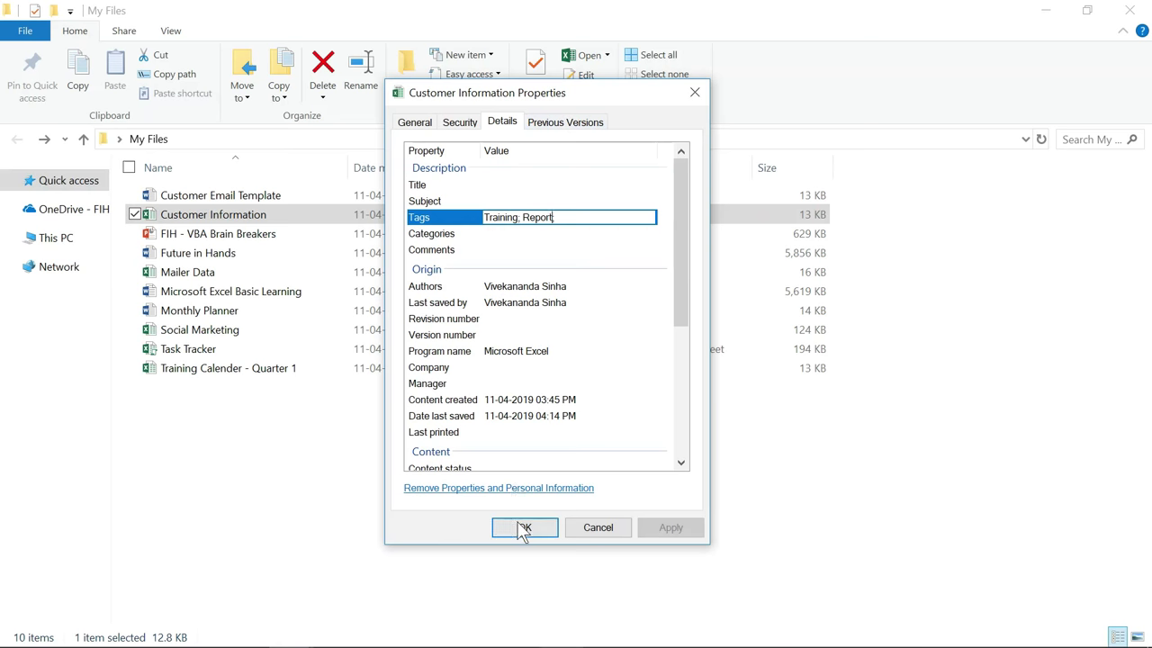
left_click(524, 527)
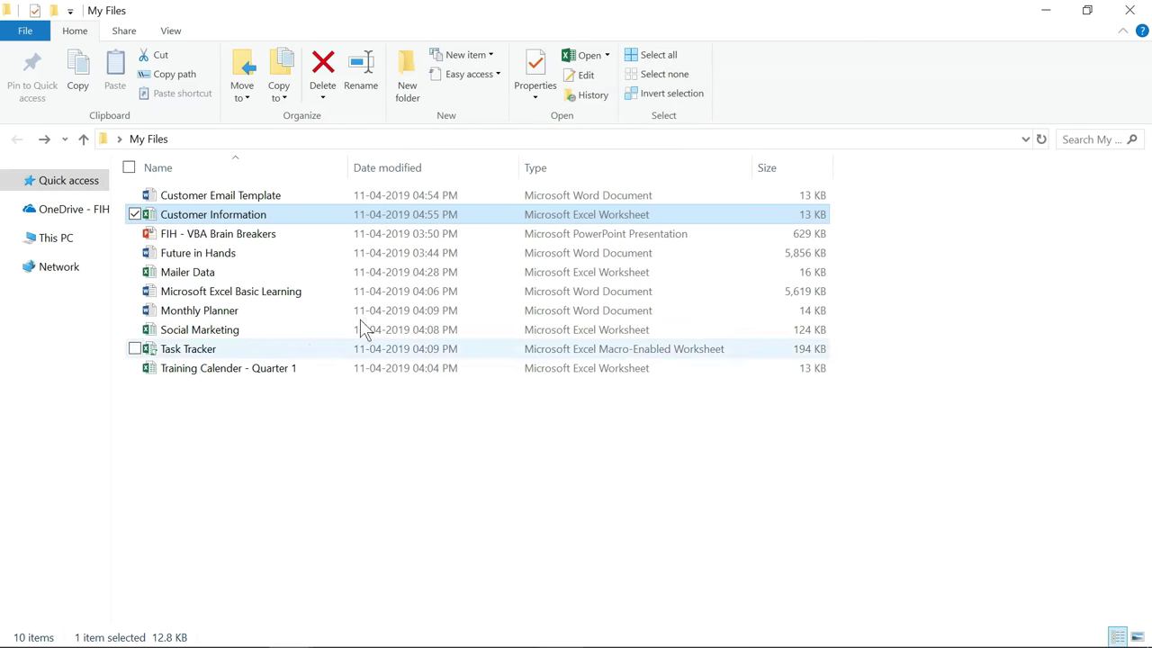
Add the tags Catalogue, Training and Automation to the properties of the FIH - VBA Brain Breakers presentation and apply them
double_click(269, 238)
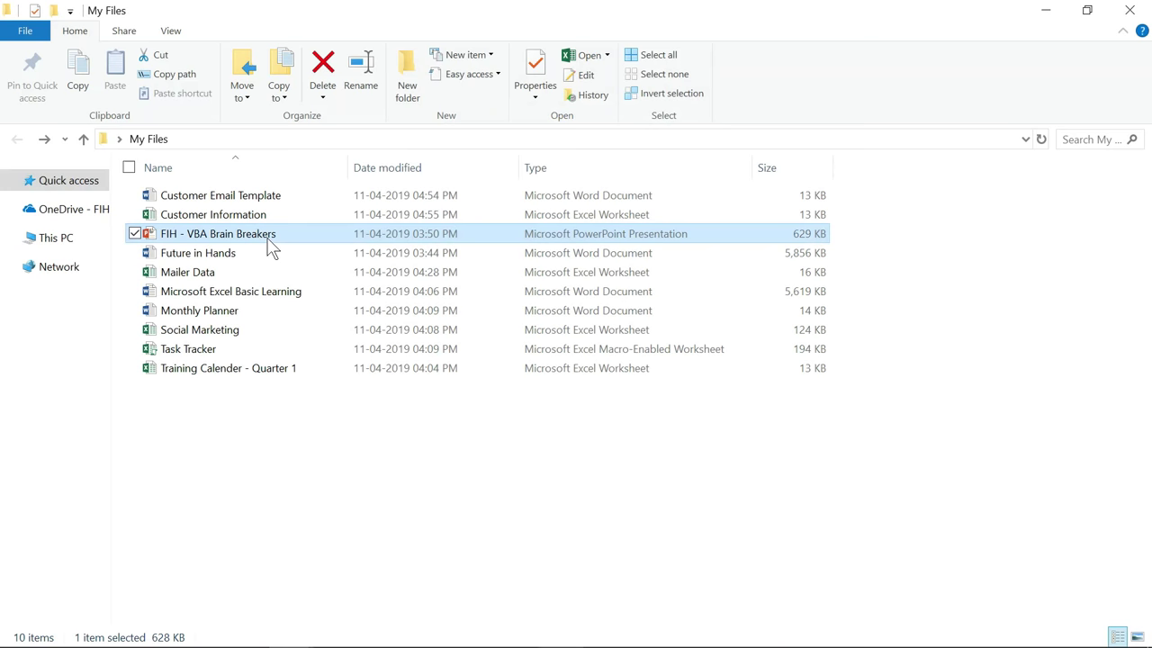
right_click(268, 236)
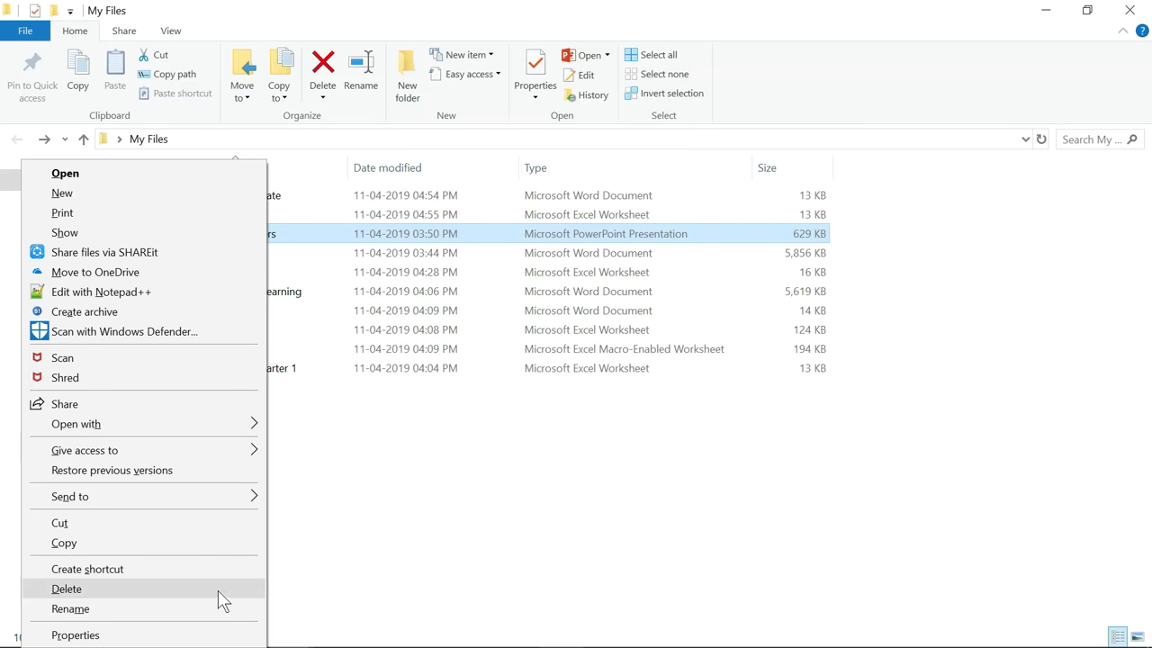
left_click(226, 633)
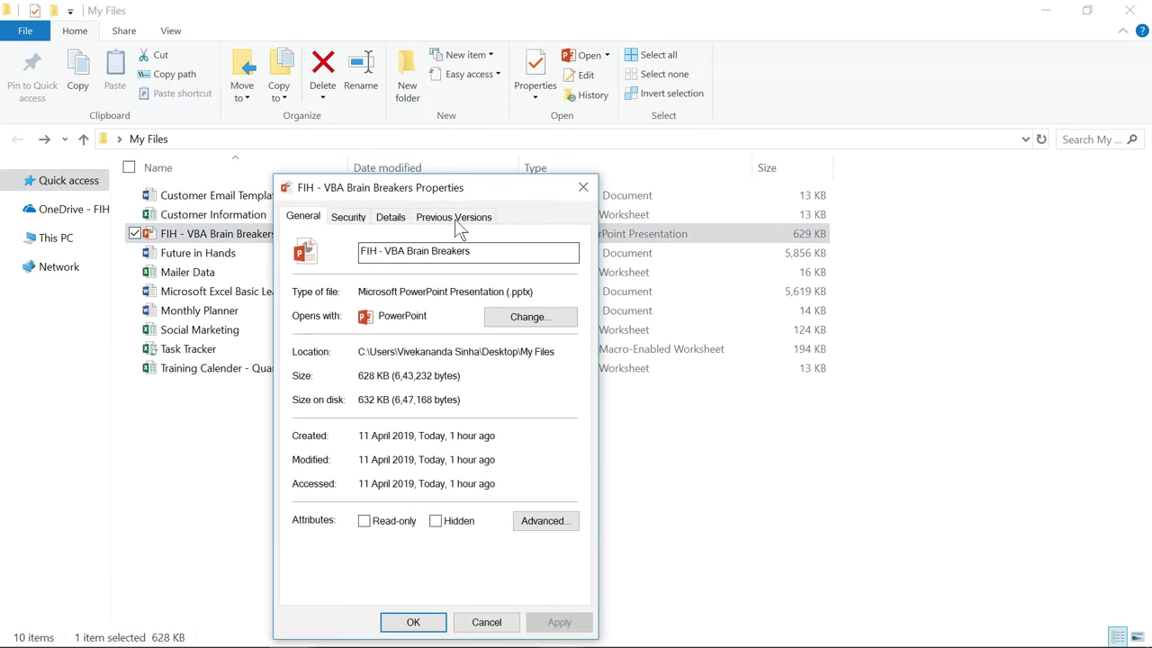
left_click_drag(444, 189, 546, 96)
left_click(489, 117)
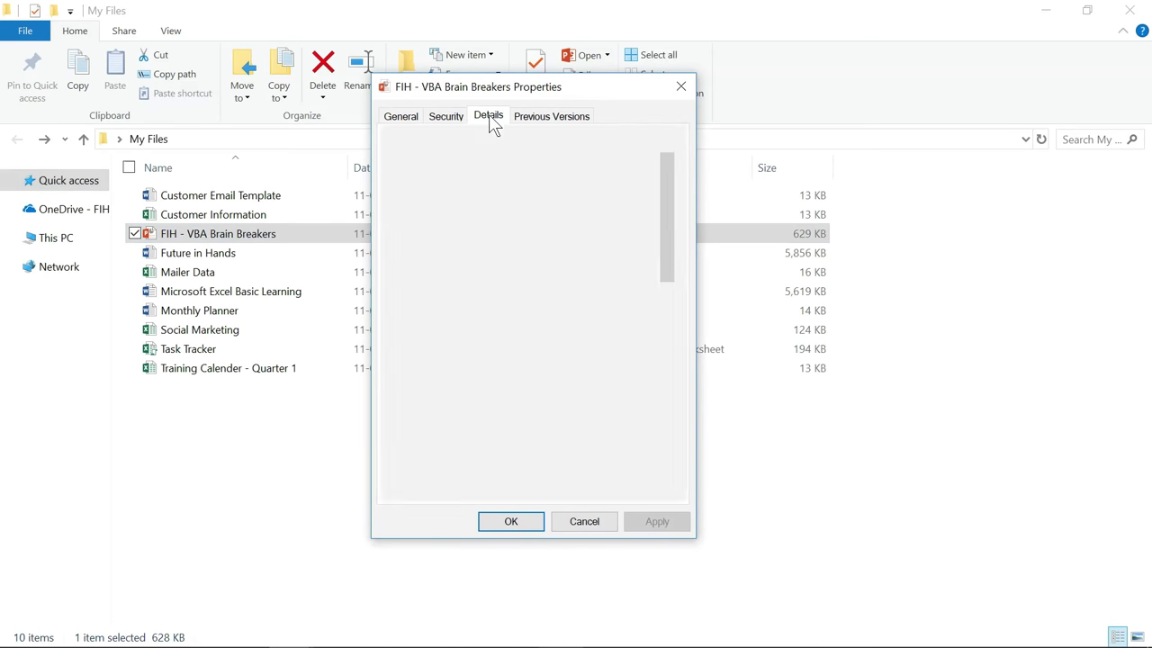
left_click(494, 212)
left_click(496, 213)
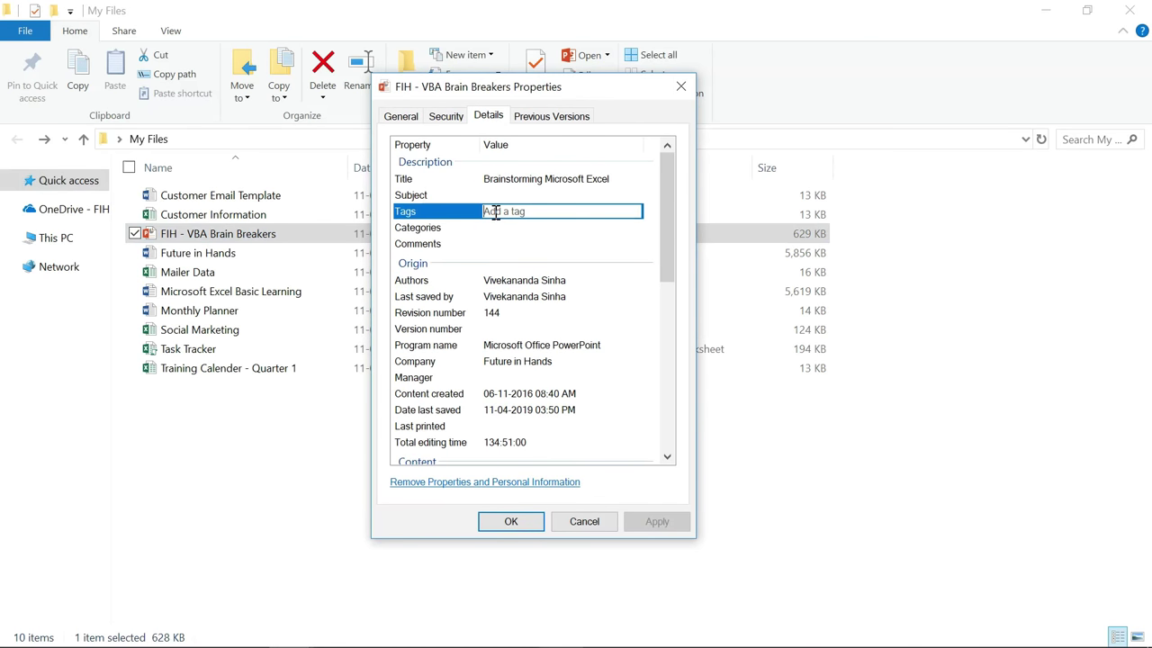
type("Catalogue")
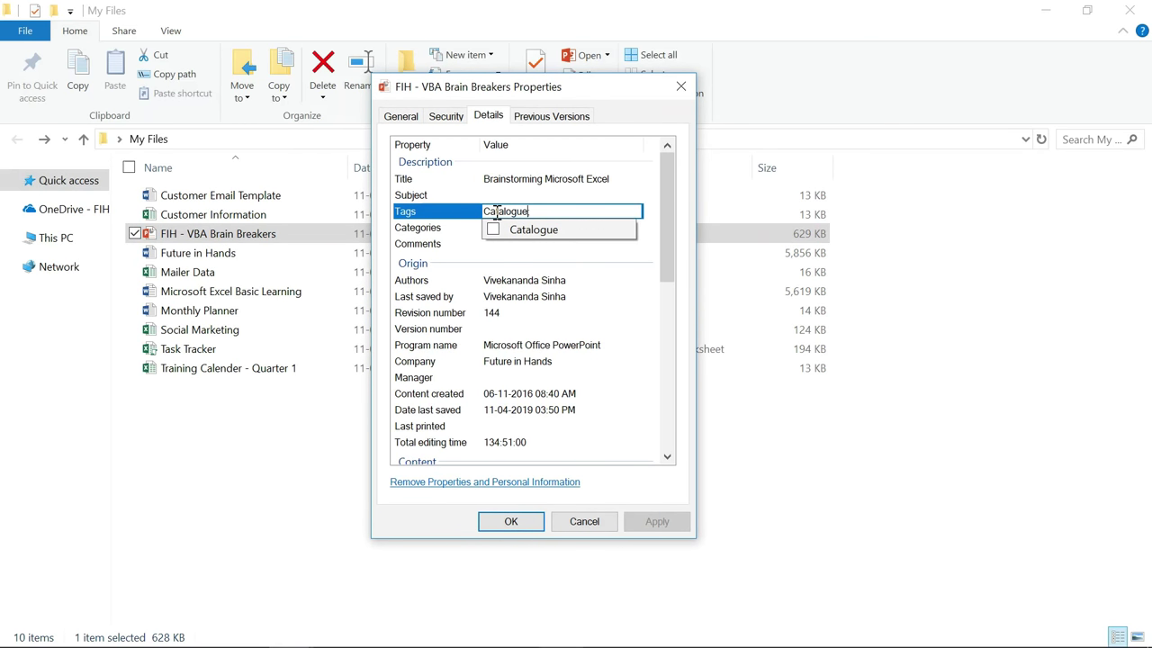
type("; Training; ")
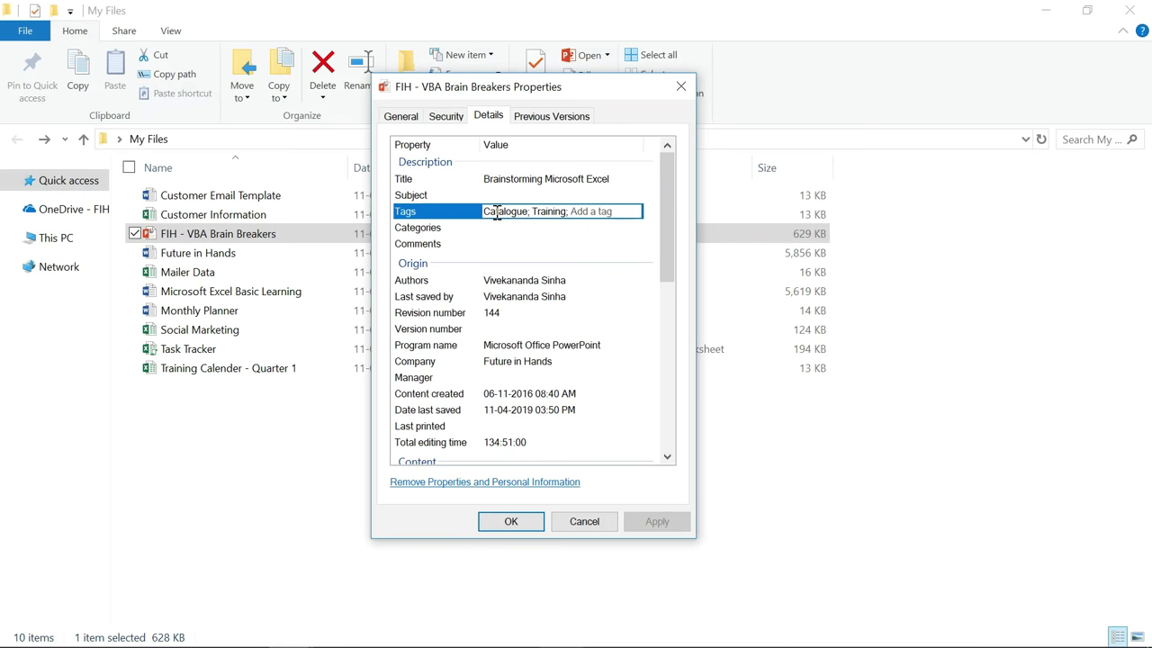
type("Automa")
type("tion")
type(";")
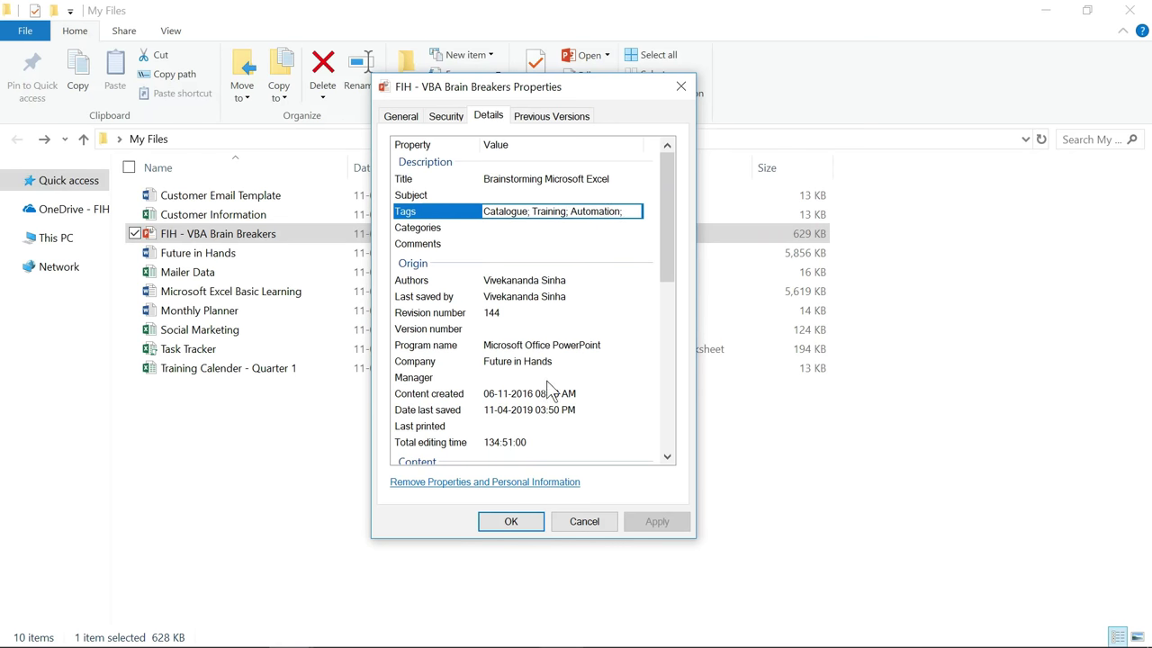
left_click(498, 526)
left_click(524, 526)
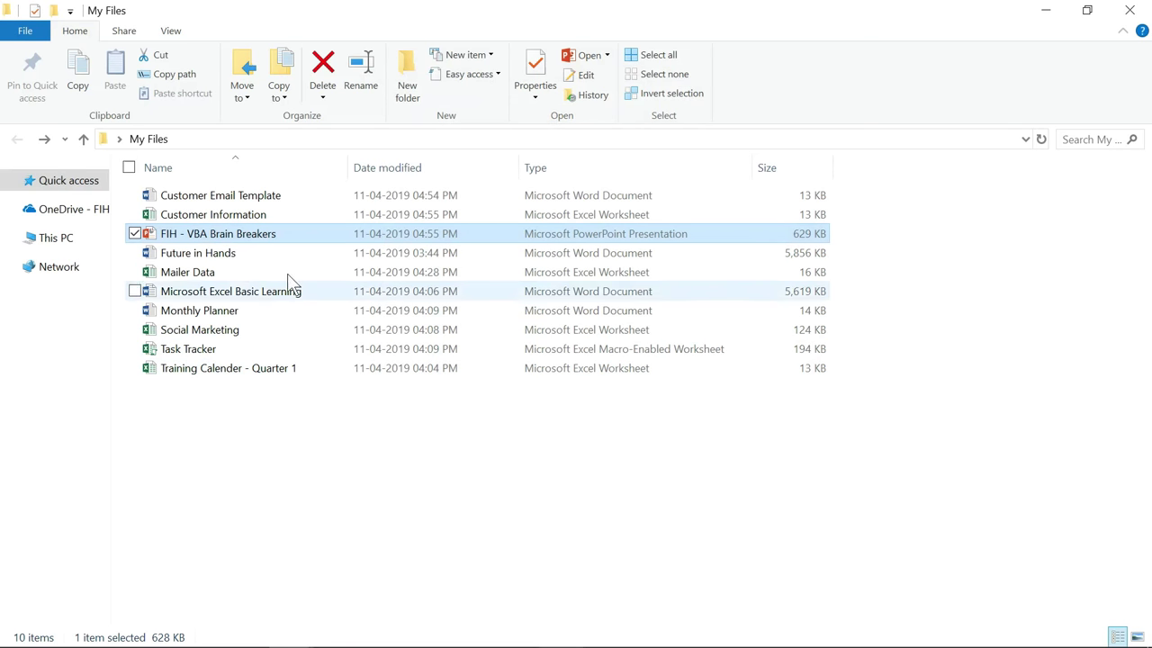
Open the Future in Hands document in Word and enter Catalogue;Training as tags in its document info
mouse_move(231, 259)
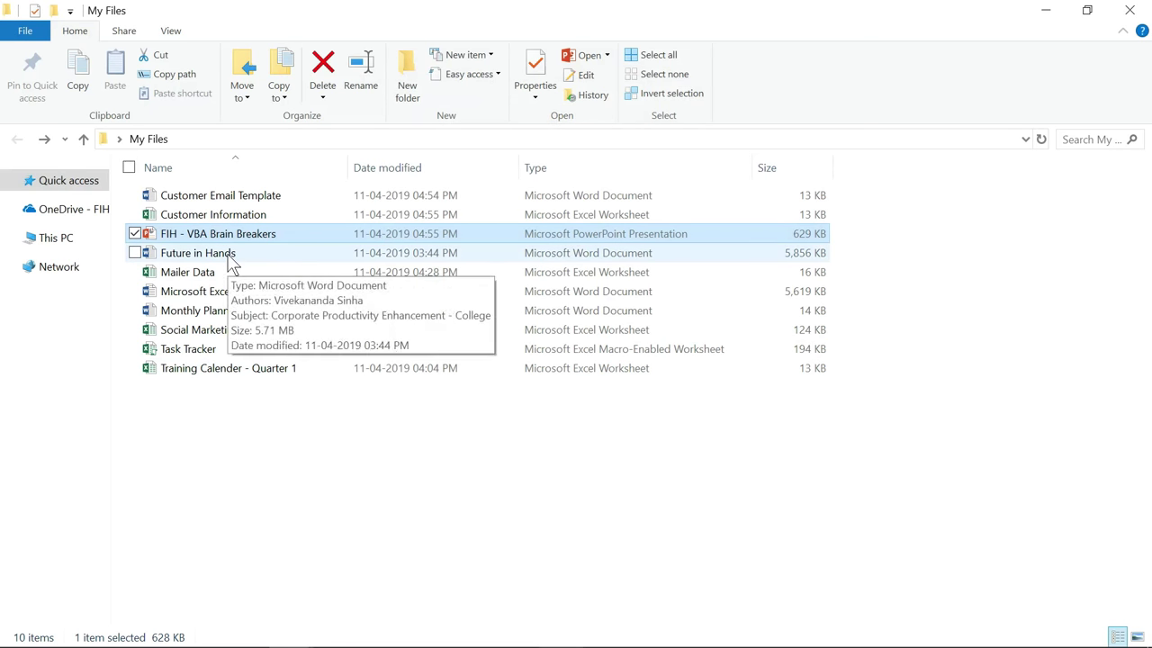
left_click(231, 256)
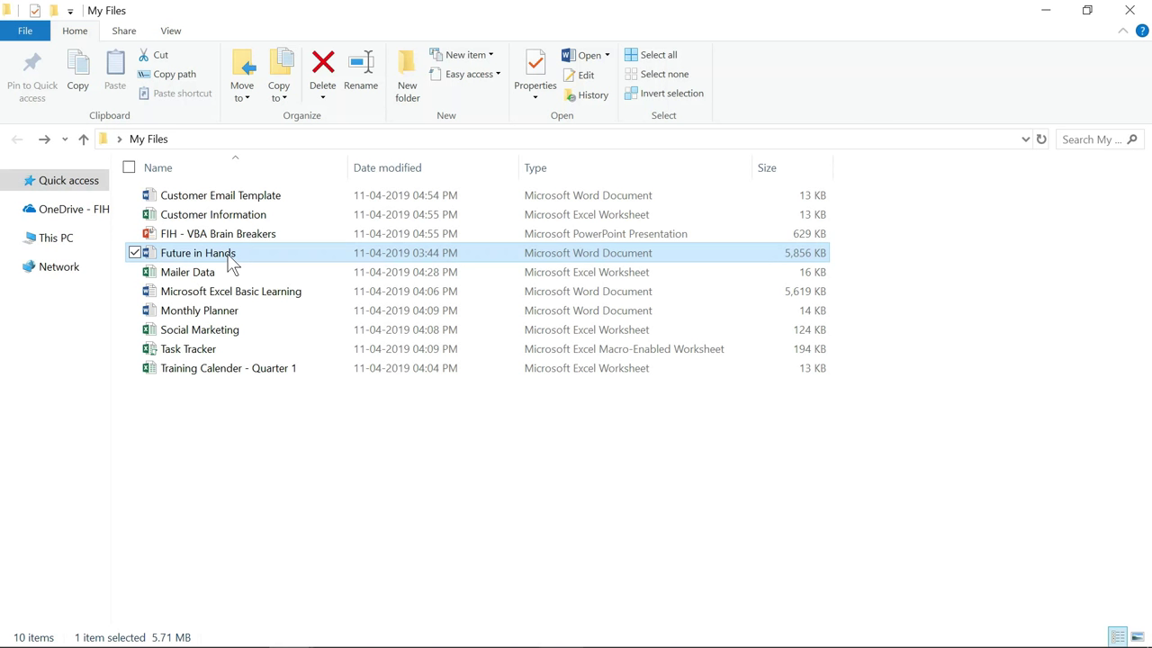
double_click(231, 259)
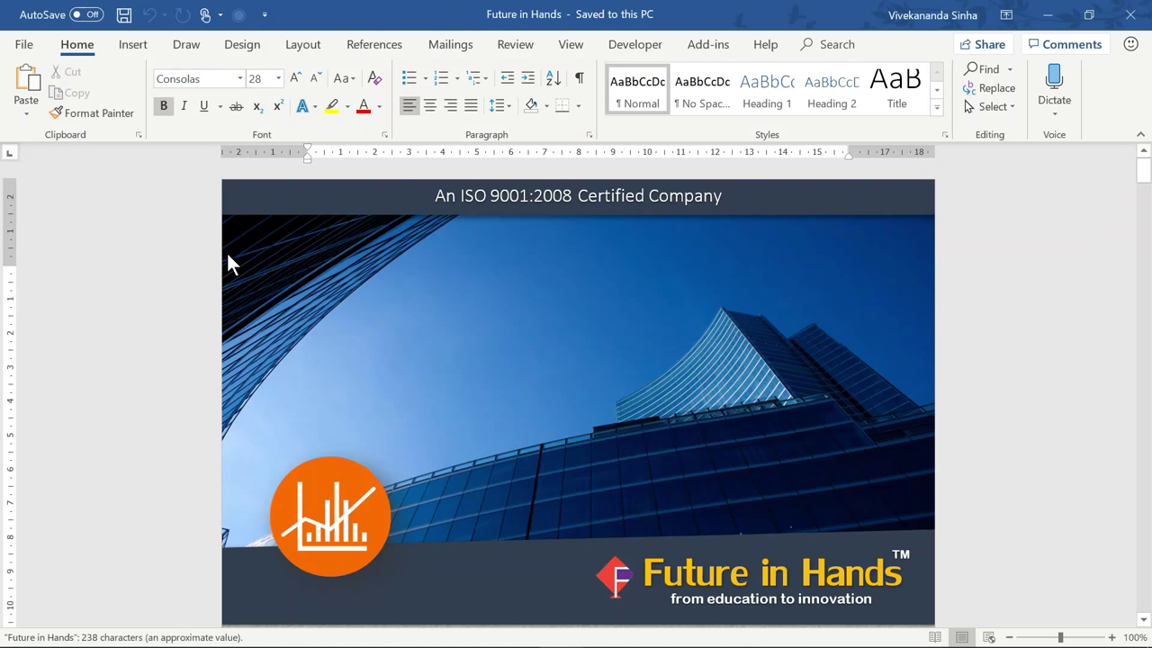
left_click(25, 47)
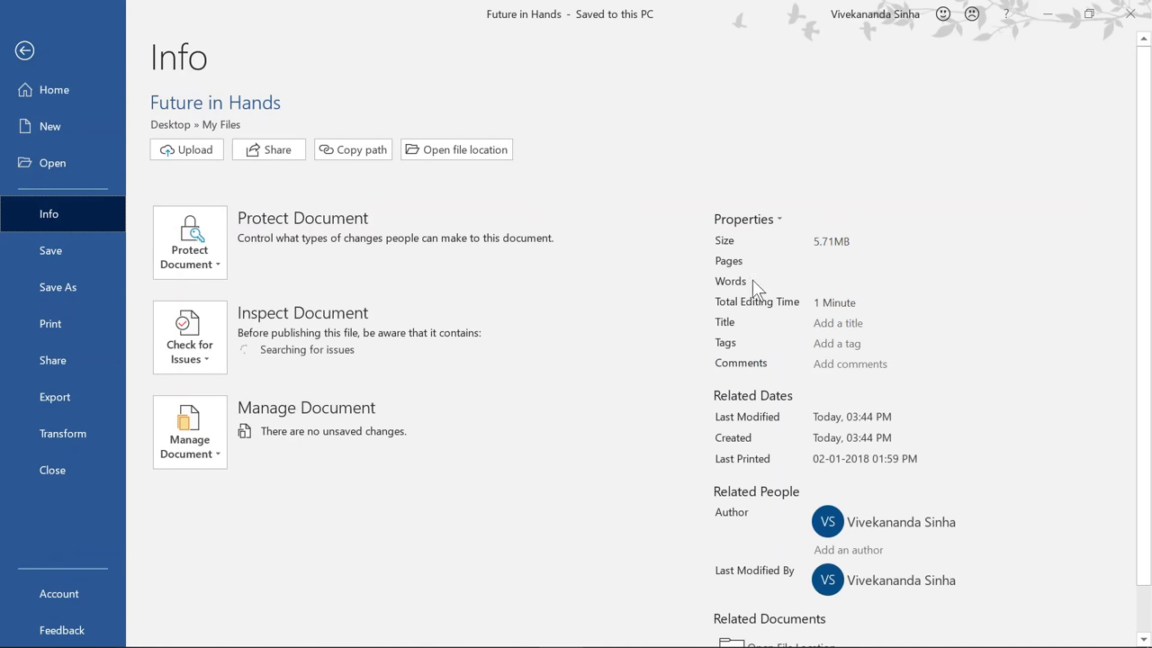
left_click(831, 344)
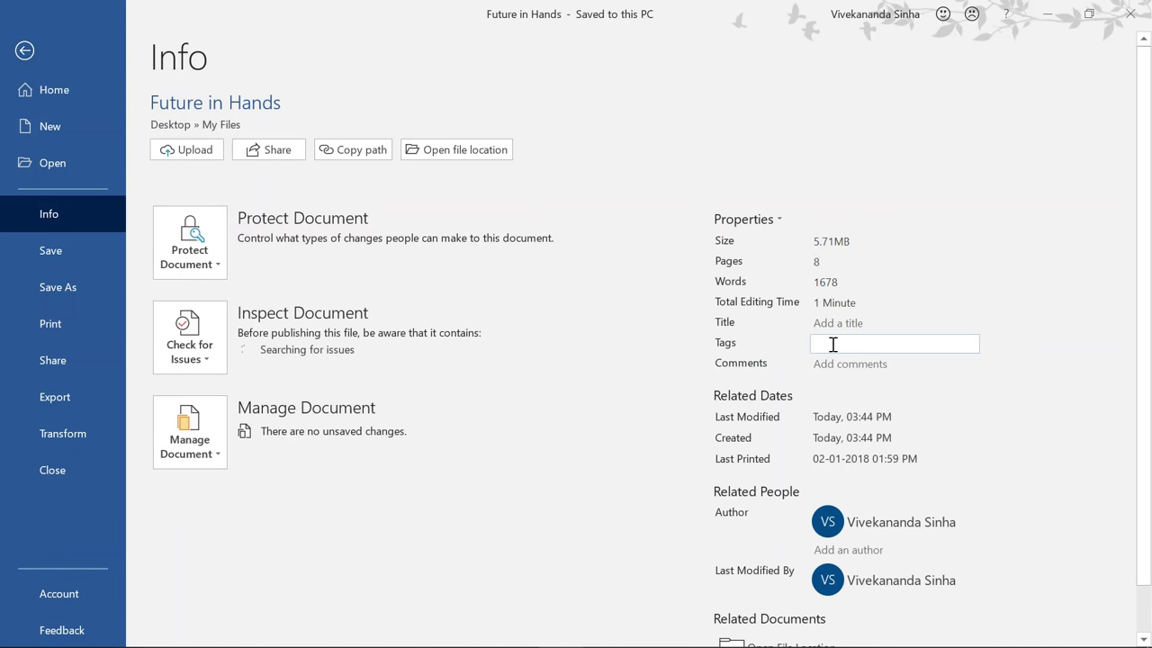
type("Catalogue;Trai")
type("ning")
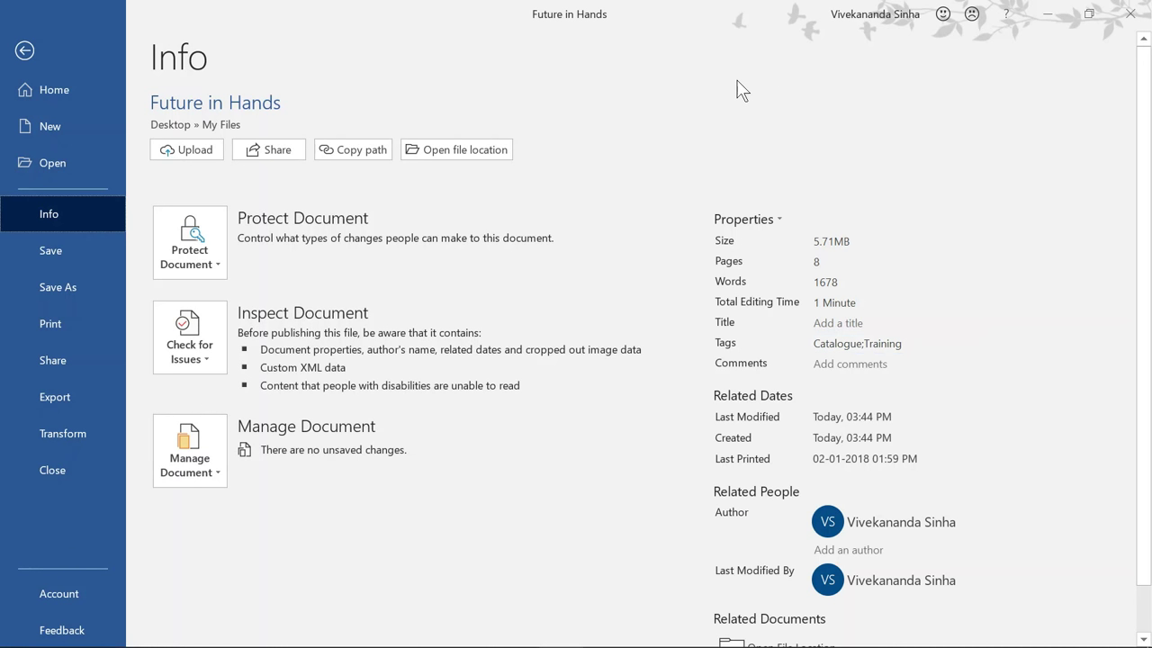
Return to the Future in Hands document, save it and close Word
left_click(29, 54)
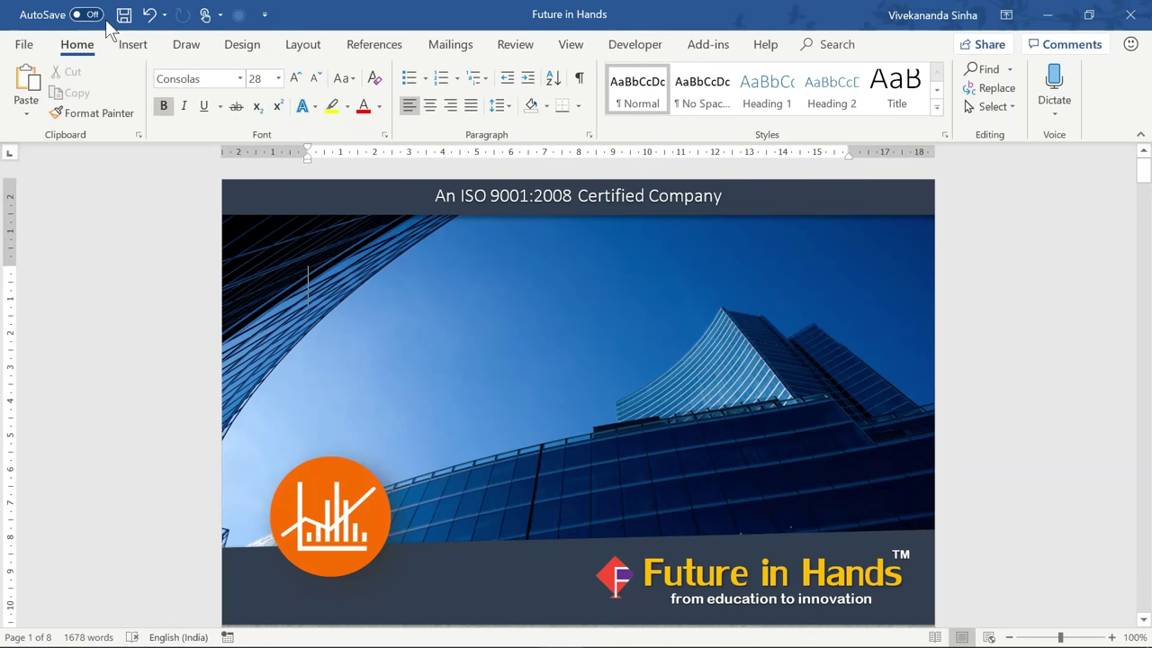
left_click(123, 15)
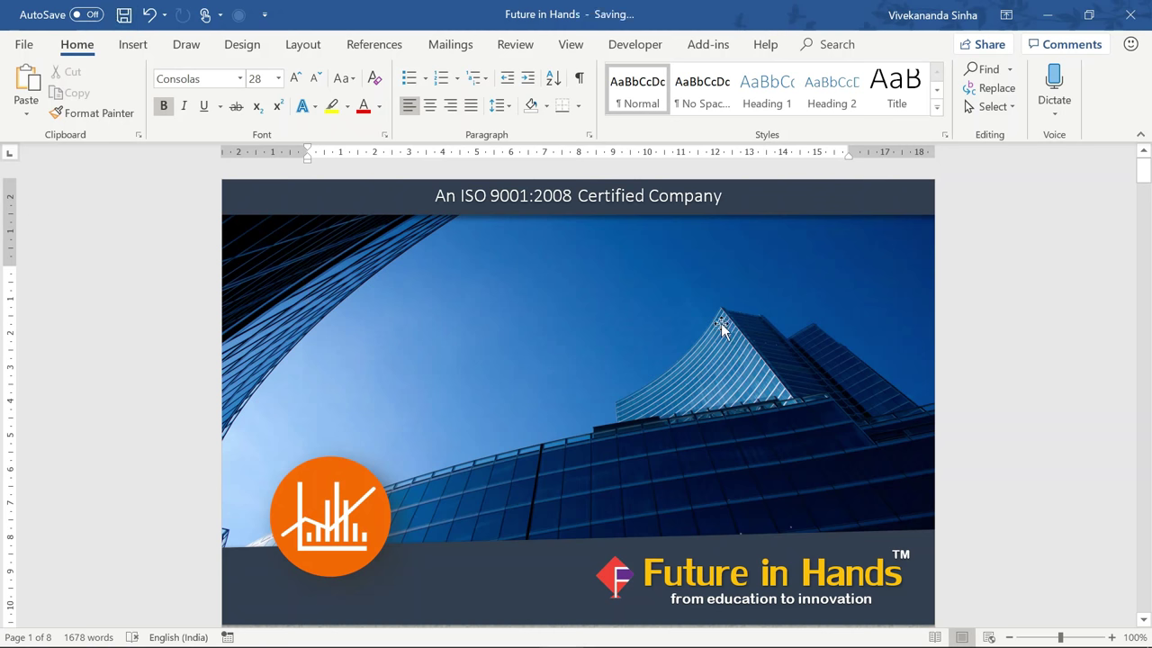
left_click(1130, 15)
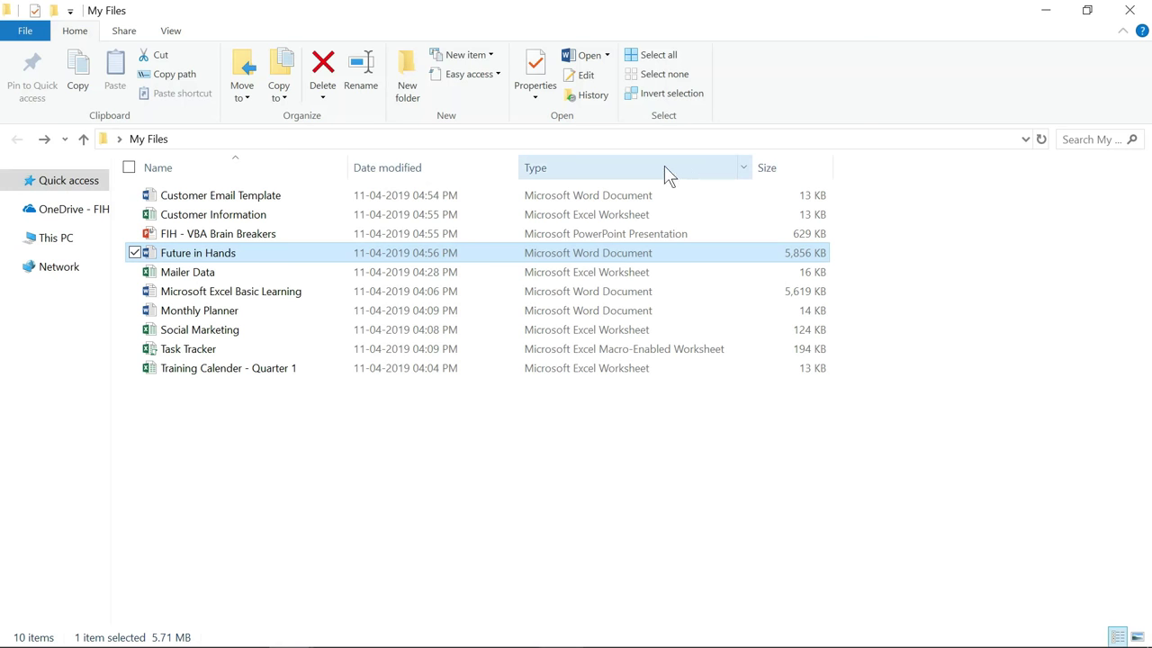
Add the Tags column to the My Files folder's details list and fit its width to the contents
right_click(612, 171)
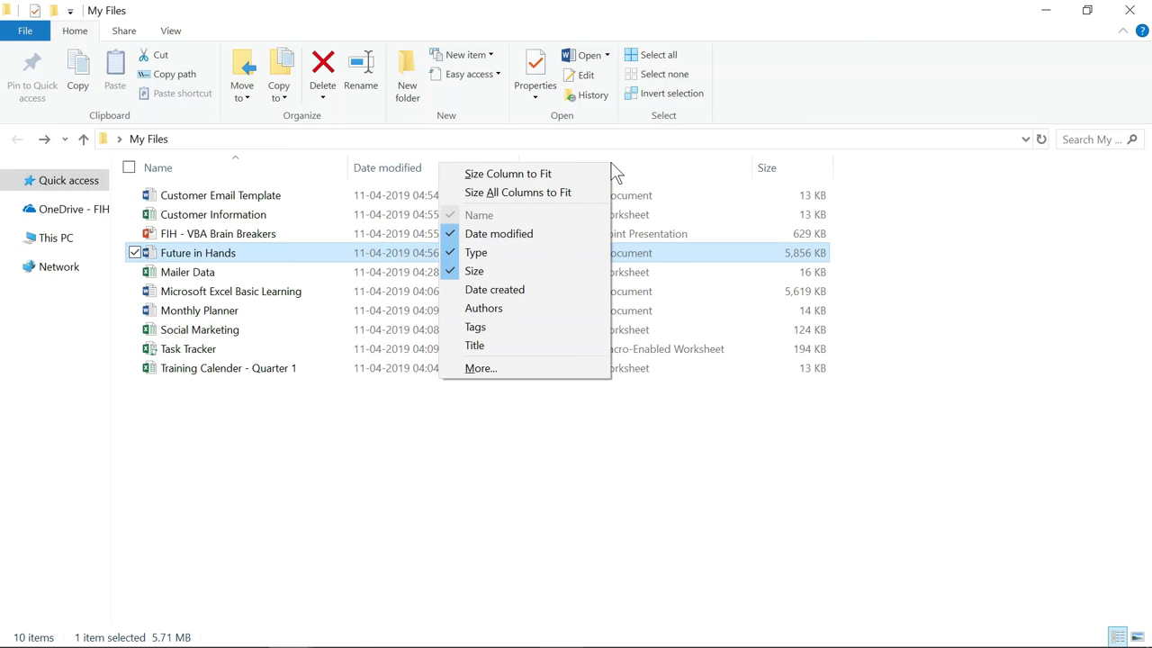
left_click(494, 328)
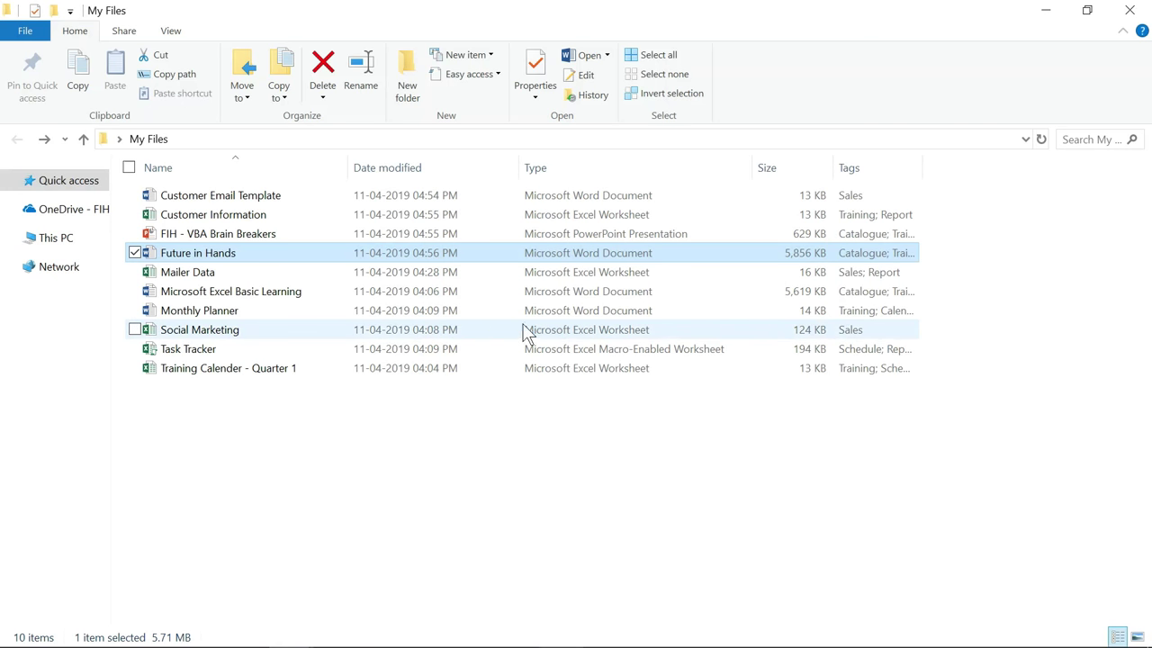
double_click(921, 172)
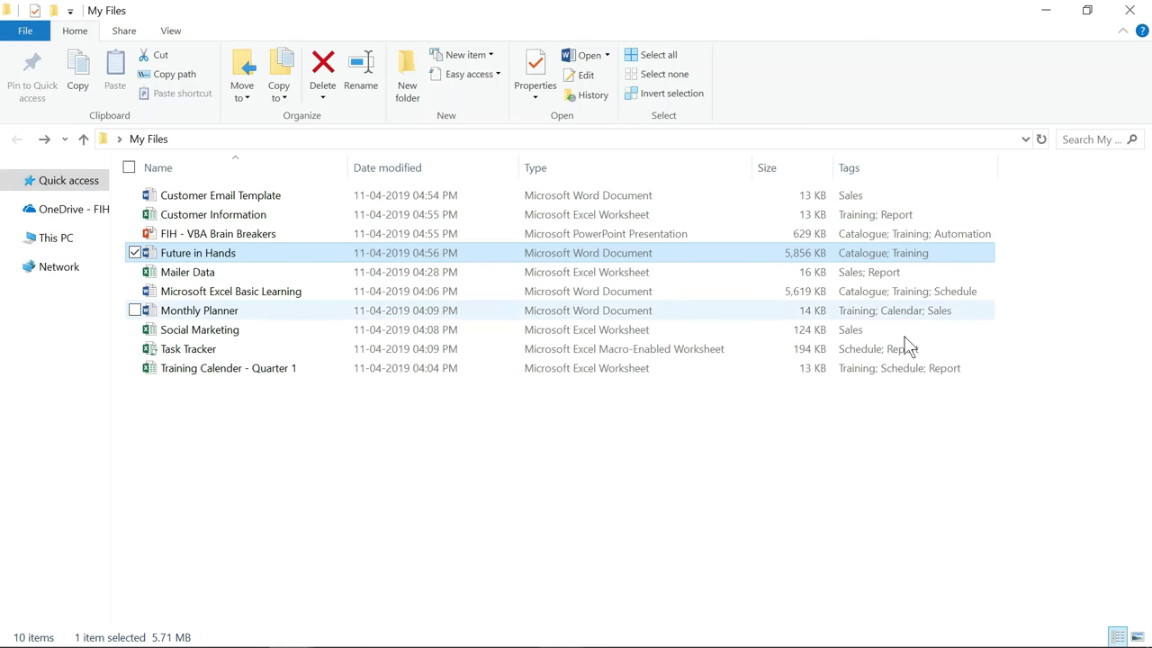
Filter the files by the Sales tag, the Schedule tag, and Training with Automation in turn, clearing each tag filter
left_click(989, 169)
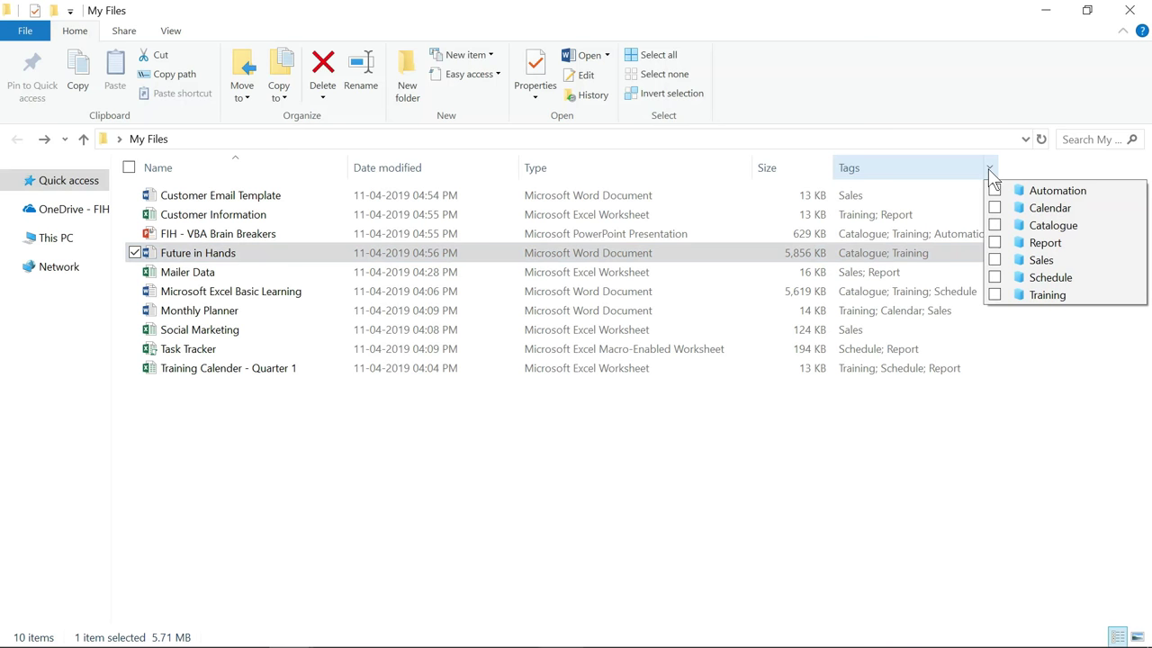
left_click(996, 261)
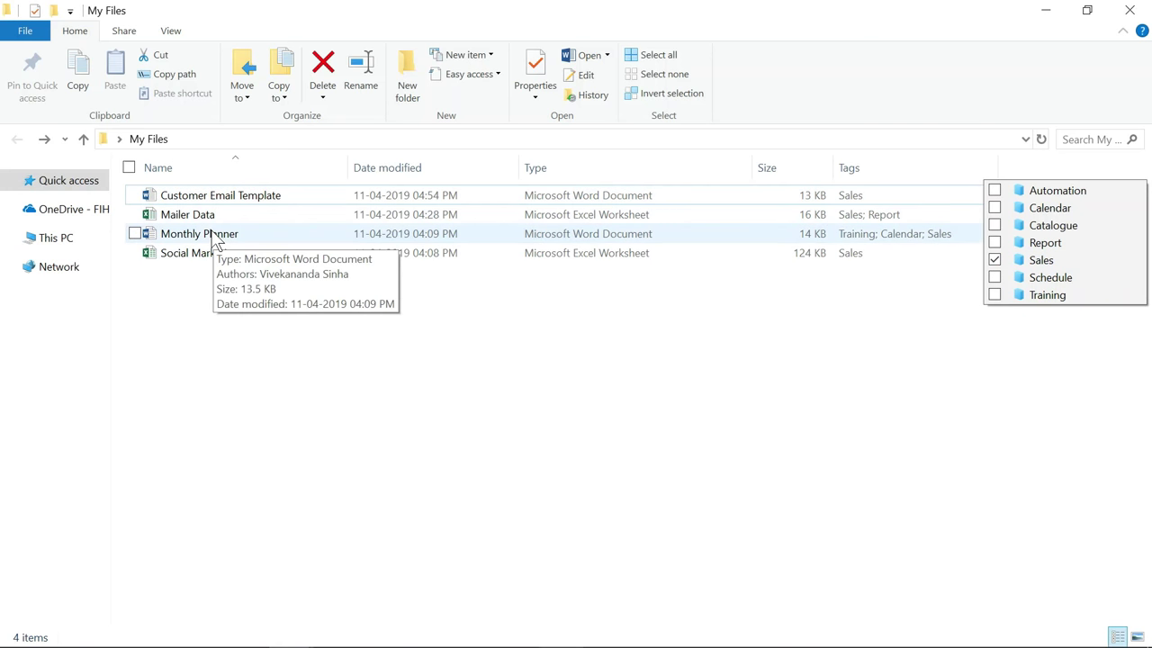
left_click(996, 261)
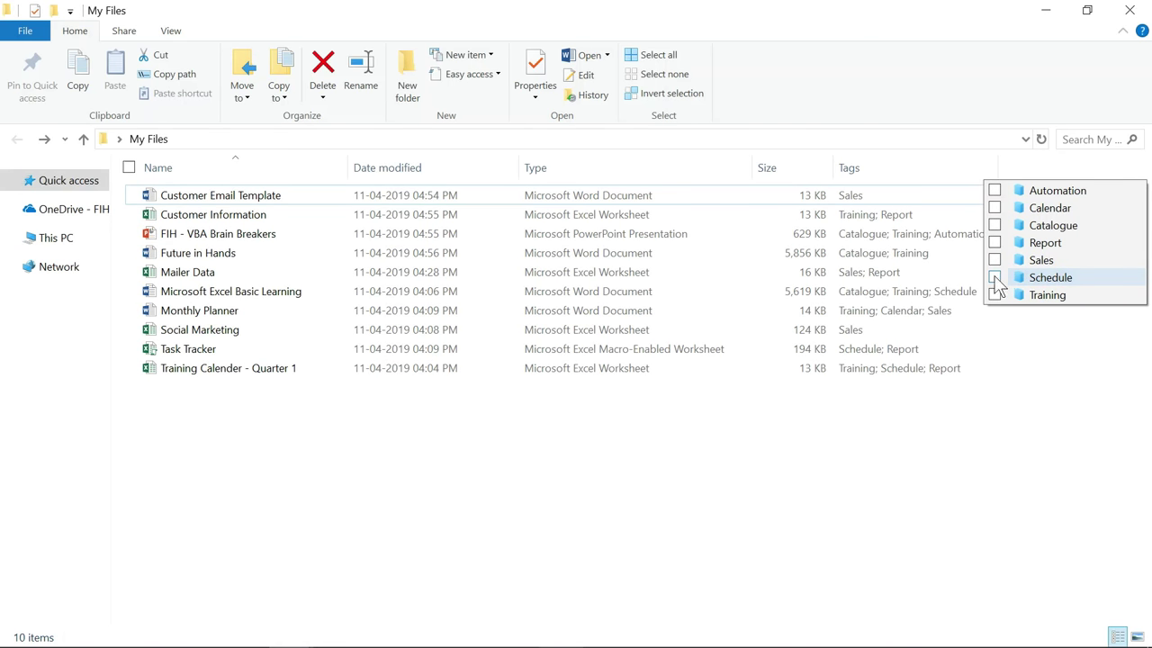
left_click(995, 278)
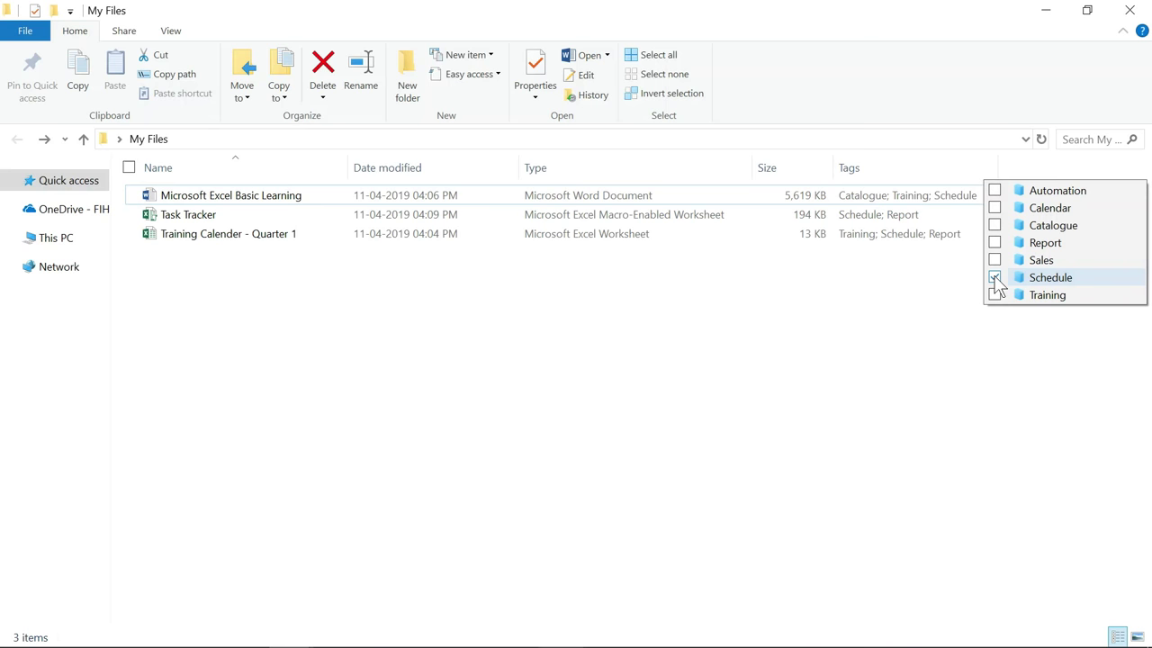
left_click(996, 295)
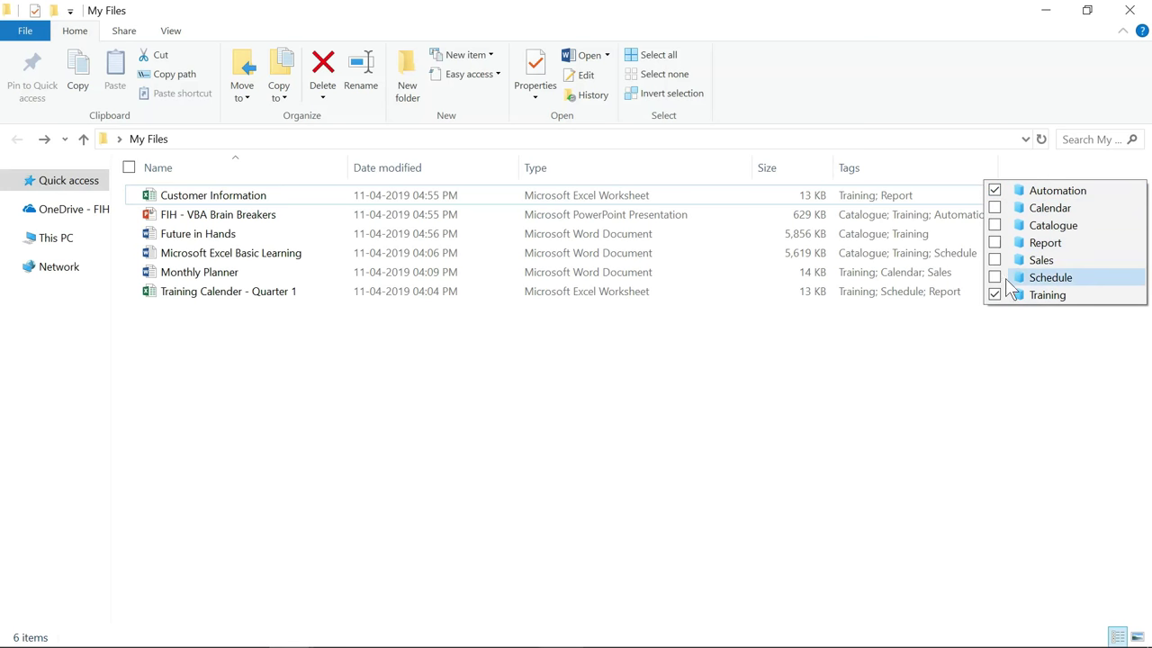
left_click(995, 192)
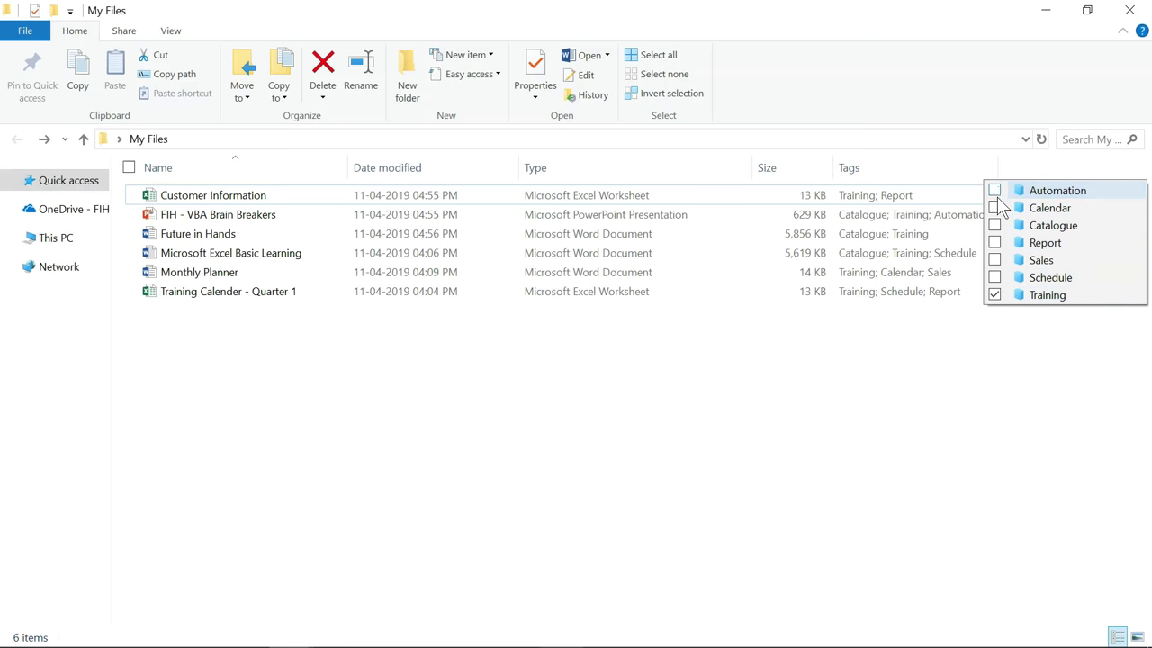
left_click(995, 296)
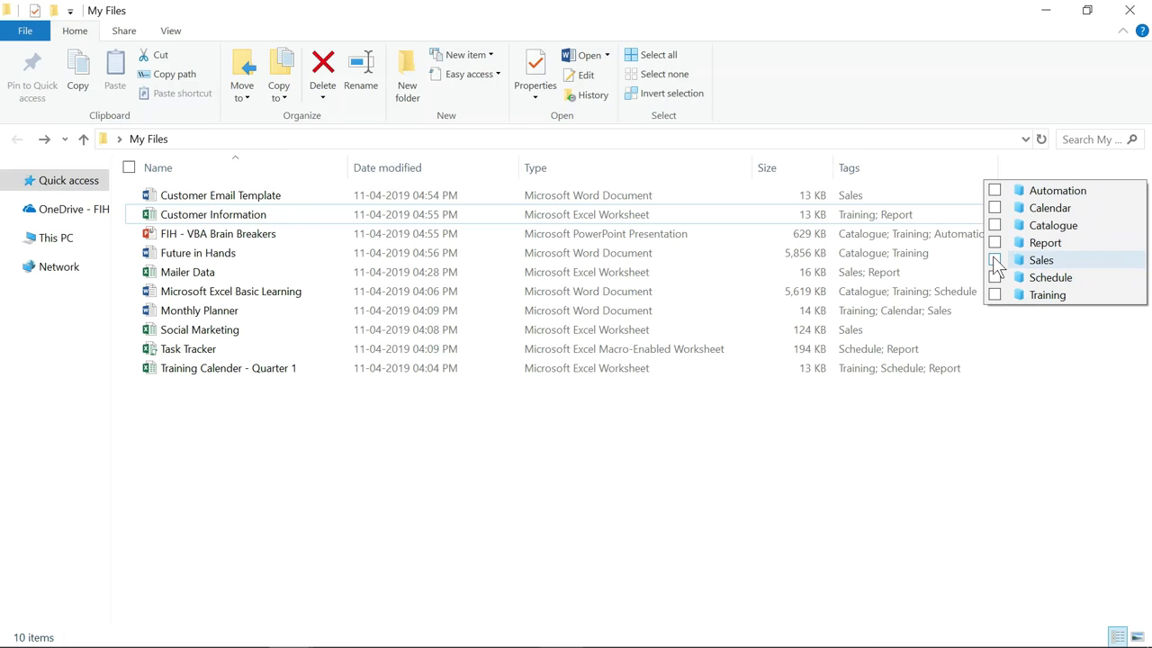
Filter the folder's files by the Sales and Schedule tags together and close the filter list
left_click(996, 261)
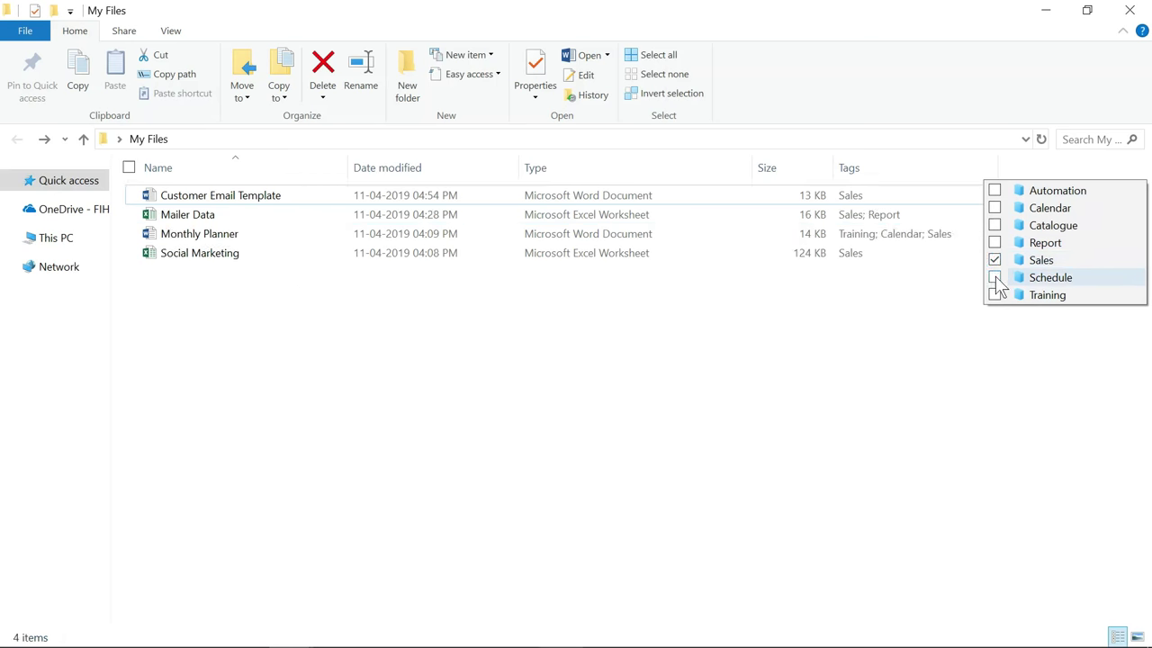
left_click(995, 278)
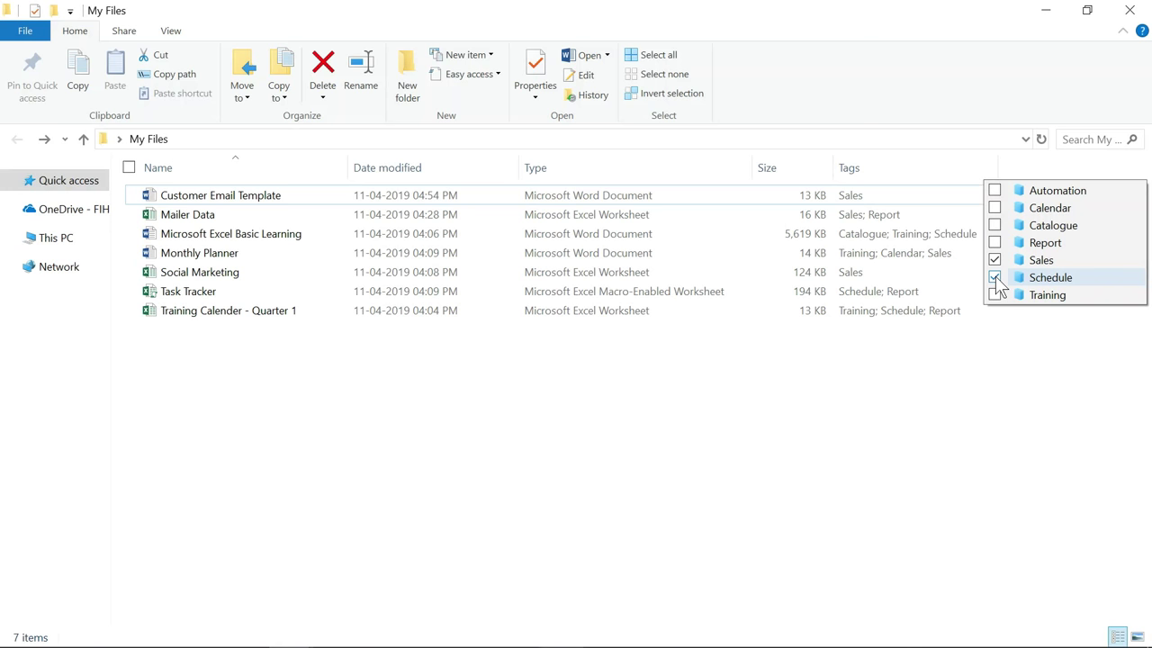
left_click(737, 467)
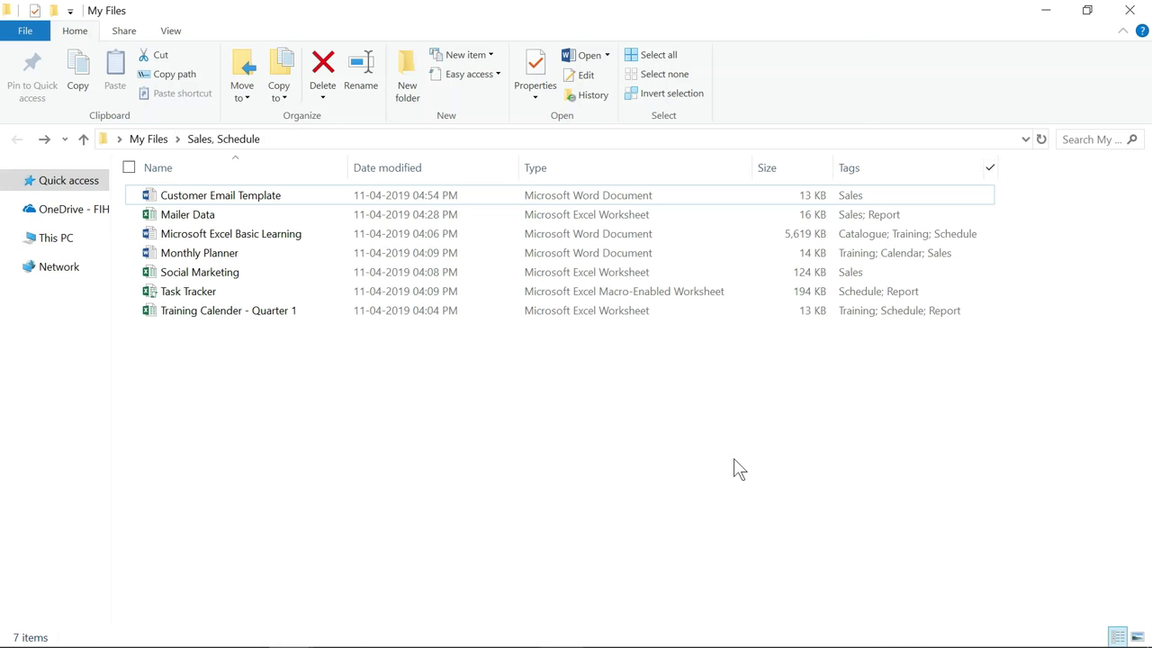